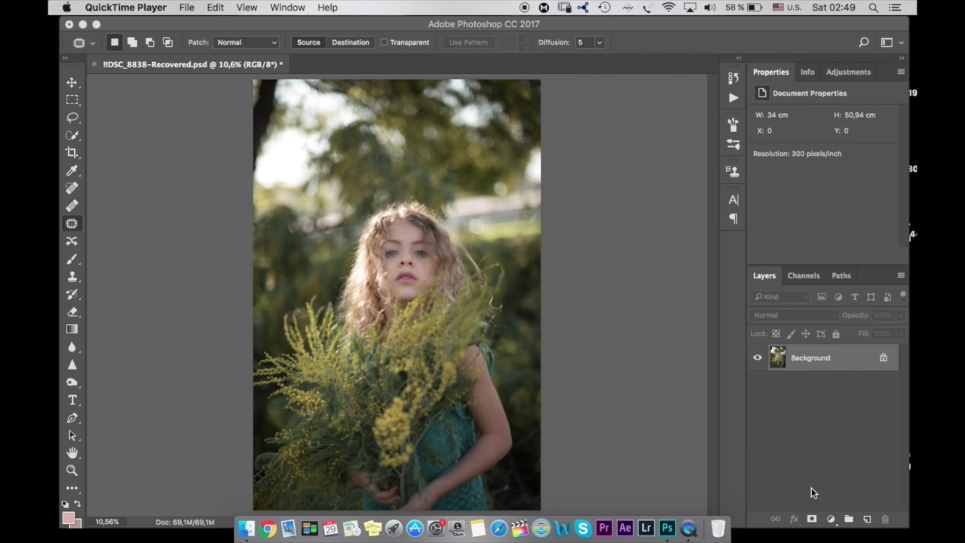
Step: Add a Curves 1 layer with a gentle S-curve and set its opacity to 55%
{"action": "left_click", "coordinate": [831, 519]}
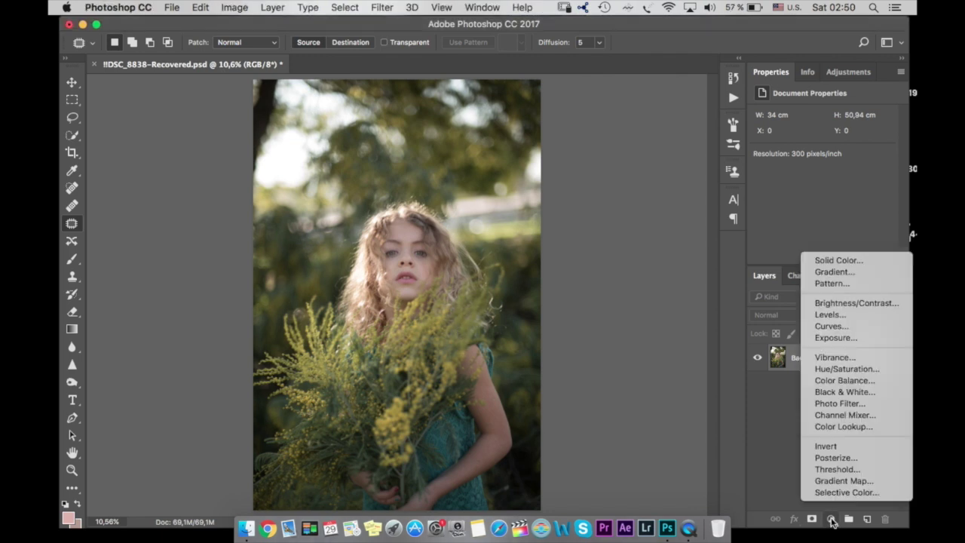
{"action": "left_click", "coordinate": [830, 326]}
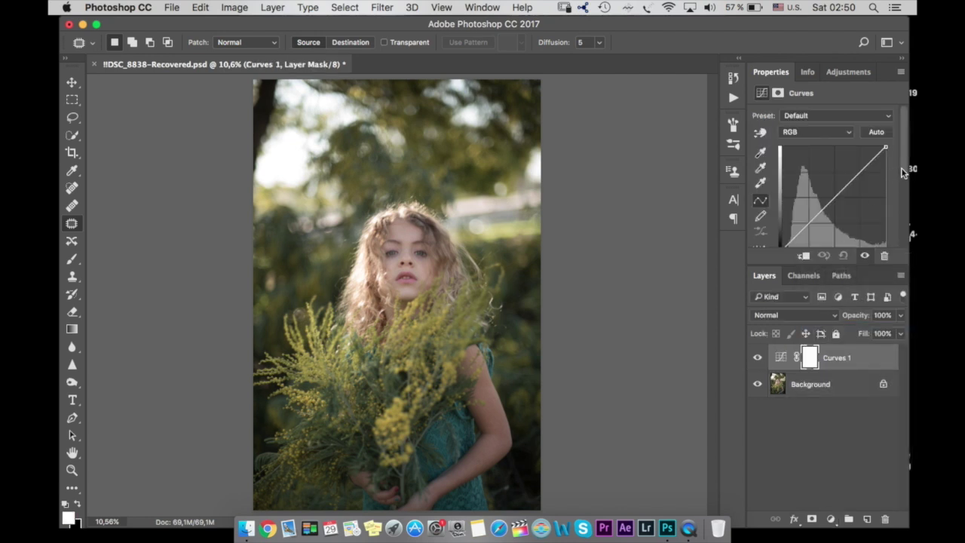
{"action": "scroll", "coordinate": [897, 181], "scroll_direction": "down", "scroll_amount": 1}
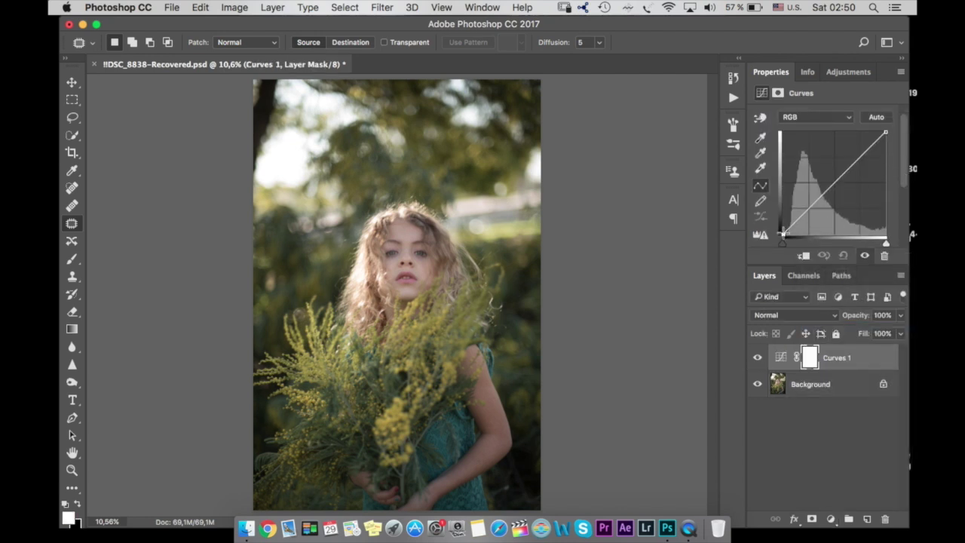
{"action": "left_click_drag", "start_coordinate": [783, 228], "coordinate": [783, 232]}
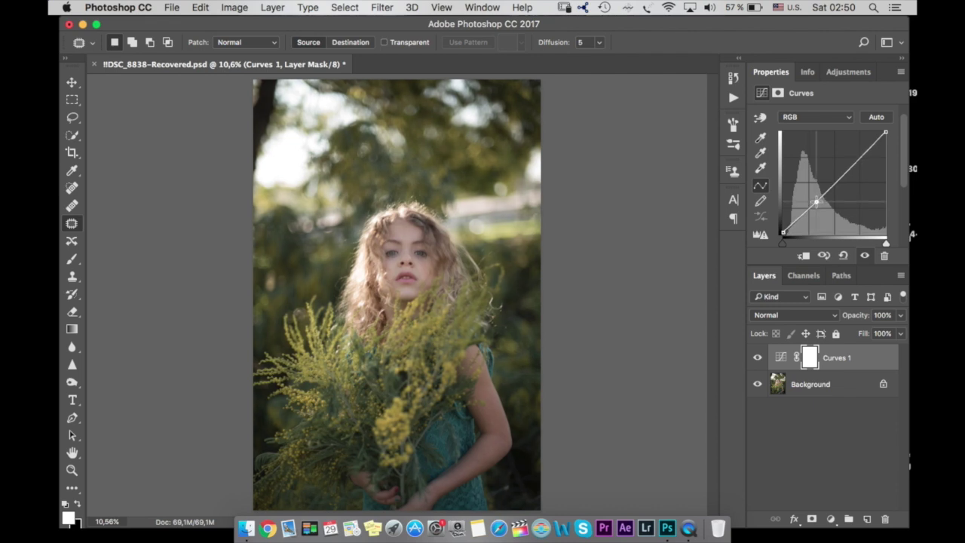
{"action": "left_click", "coordinate": [856, 160]}
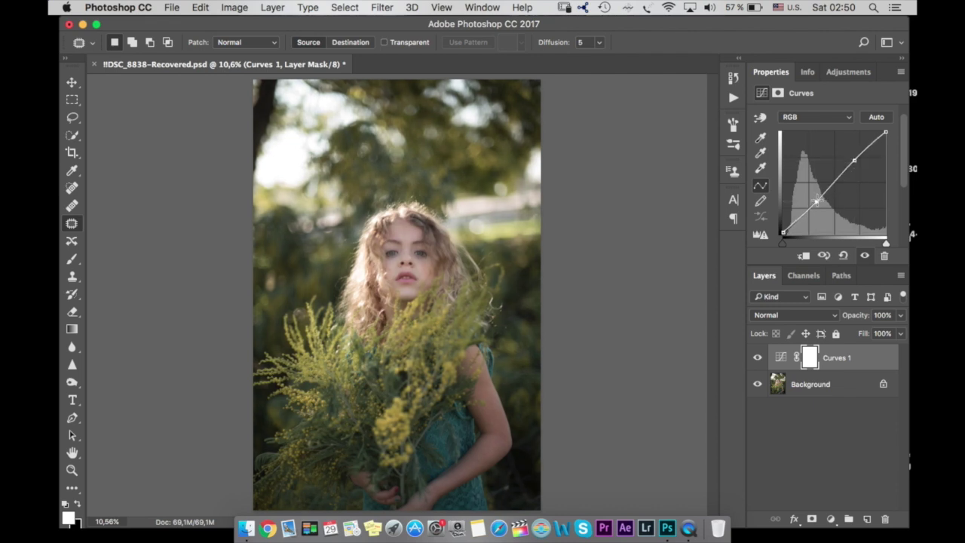
{"action": "left_click_drag", "start_coordinate": [817, 200], "coordinate": [818, 202]}
{"action": "key", "text": "5"}
{"action": "key", "text": "5"}
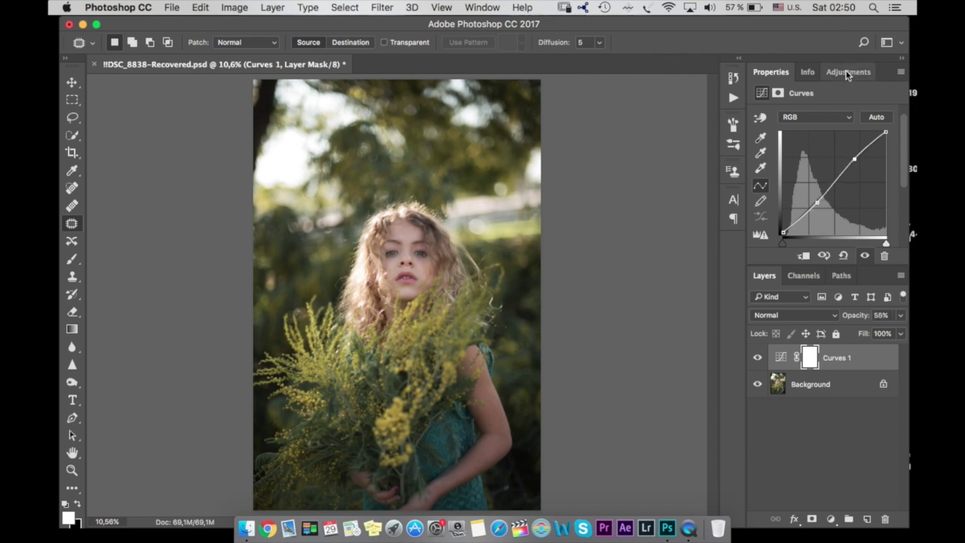
{"action": "left_click", "coordinate": [847, 73]}
Step: Add Curves 2 on the Red channel, lifting the red black point, and compare it on/off
{"action": "left_click", "coordinate": [794, 98]}
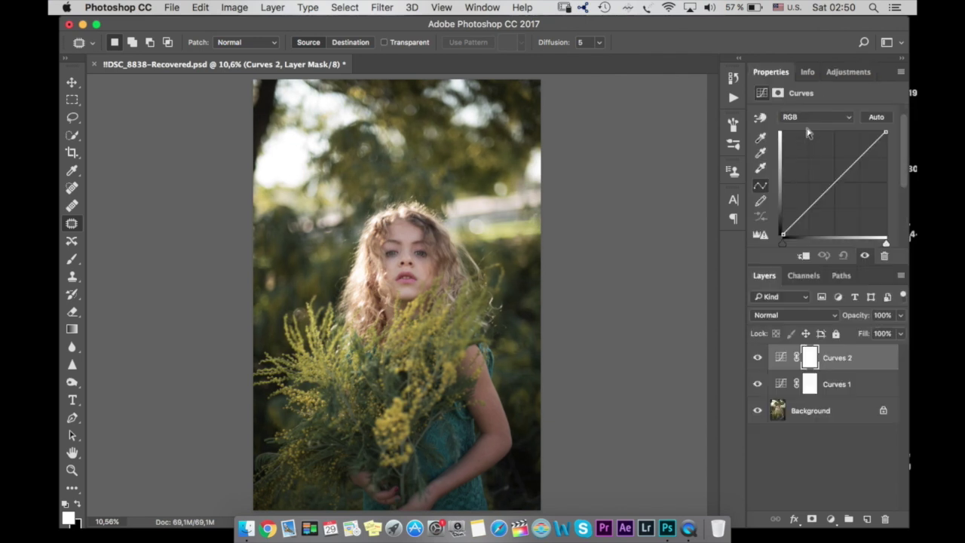
{"action": "left_click", "coordinate": [812, 118]}
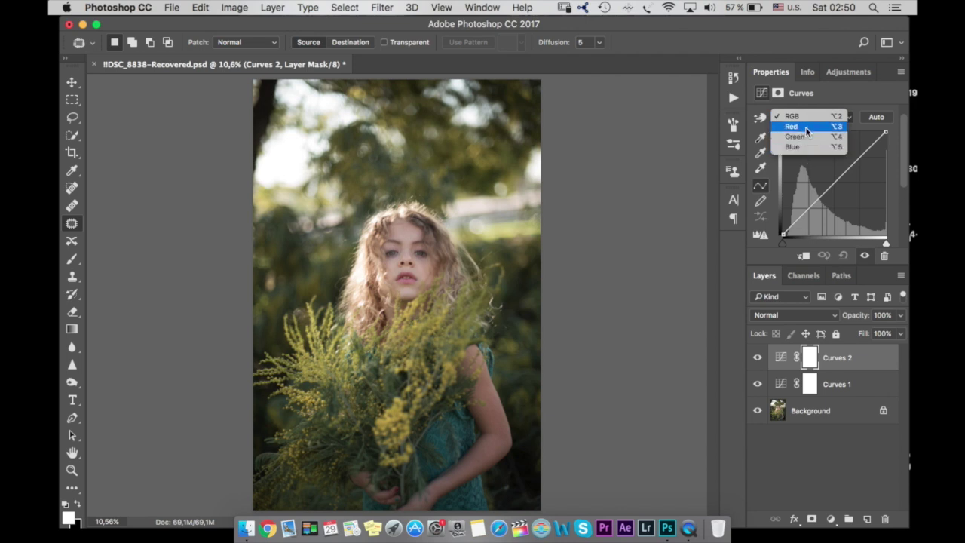
{"action": "left_click", "coordinate": [806, 127]}
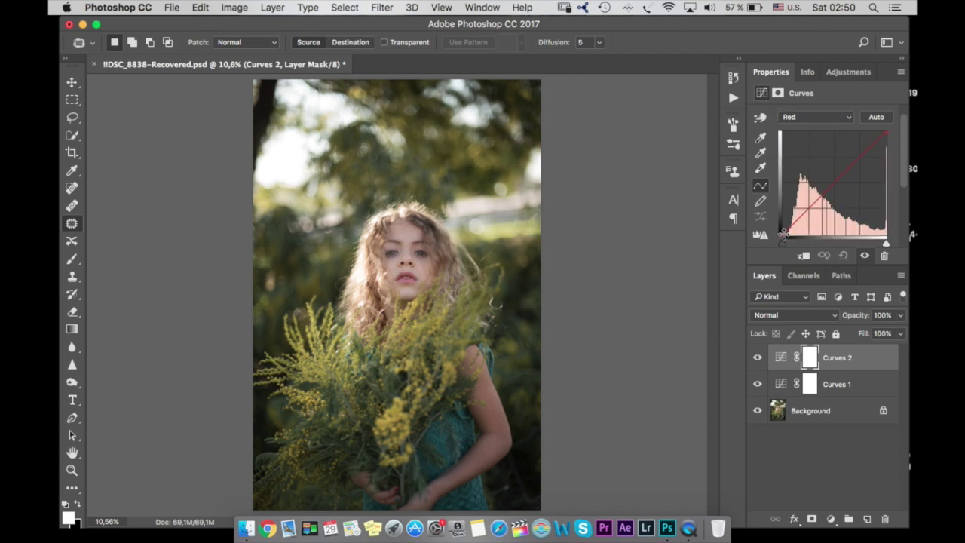
{"action": "left_click_drag", "start_coordinate": [783, 235], "coordinate": [783, 234]}
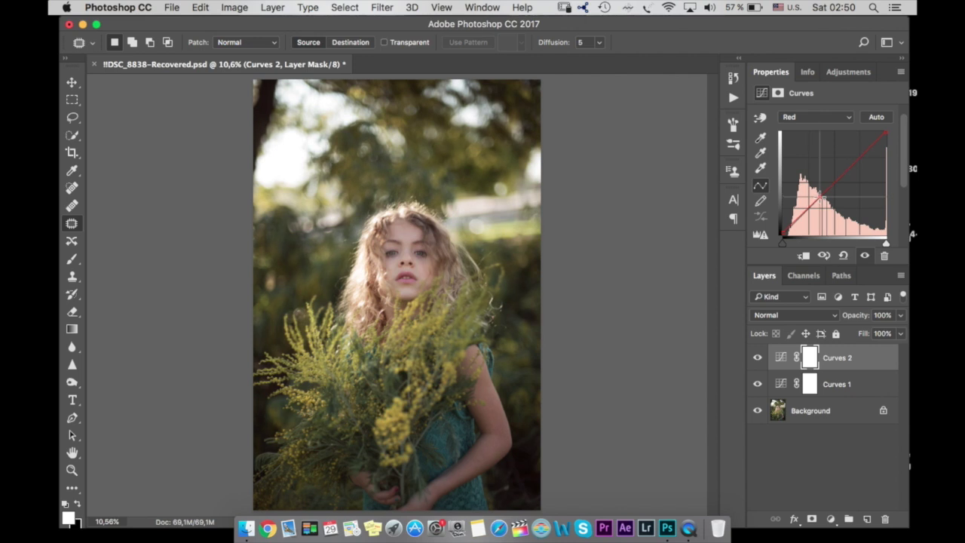
{"action": "left_click", "coordinate": [758, 358]}
{"action": "left_click", "coordinate": [759, 359]}
Step: Add a Selective Color layer with Yellows Black set to +8
{"action": "left_click", "coordinate": [849, 71]}
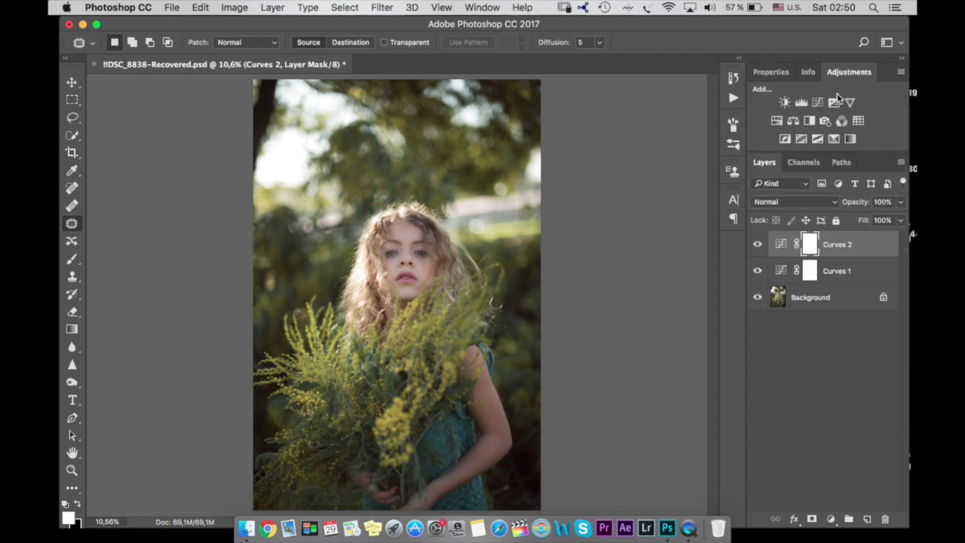
{"action": "left_click", "coordinate": [834, 140]}
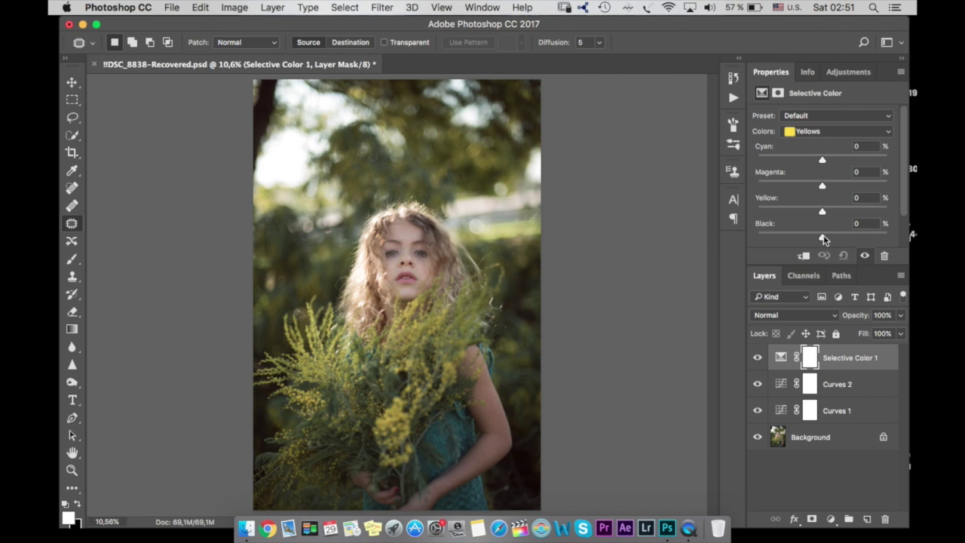
{"action": "left_click_drag", "start_coordinate": [823, 238], "coordinate": [826, 241]}
{"action": "left_click_drag", "start_coordinate": [826, 236], "coordinate": [822, 234]}
{"action": "left_click_drag", "start_coordinate": [827, 239], "coordinate": [829, 238]}
Step: Set the Reds to Black +29 and Yellow +13, then compare the layer on/off
{"action": "left_click", "coordinate": [825, 133]}
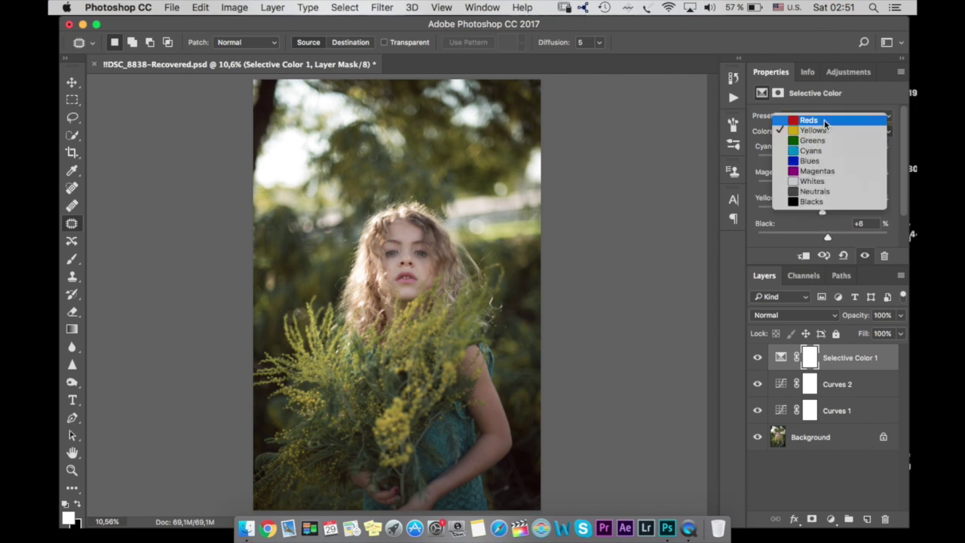
{"action": "left_click", "coordinate": [825, 121]}
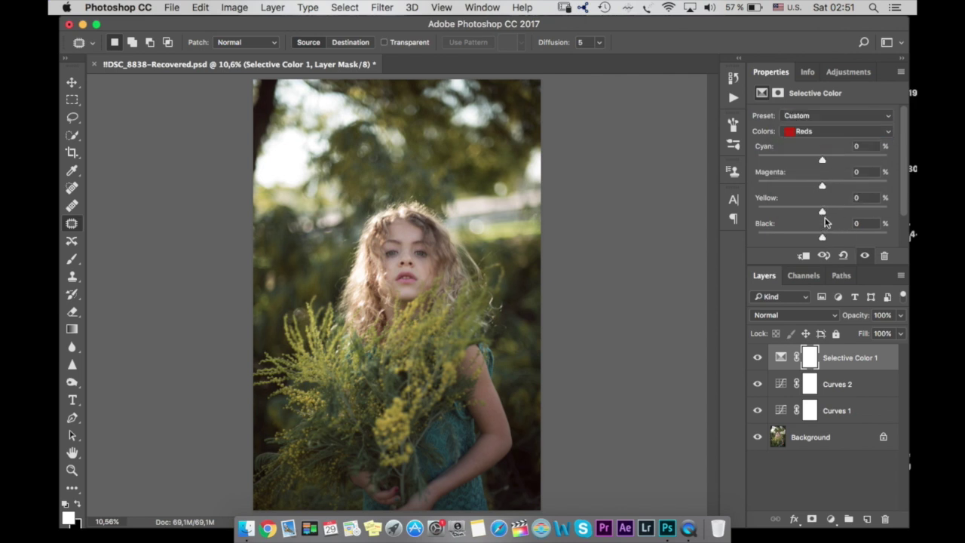
{"action": "left_click_drag", "start_coordinate": [823, 238], "coordinate": [842, 239]}
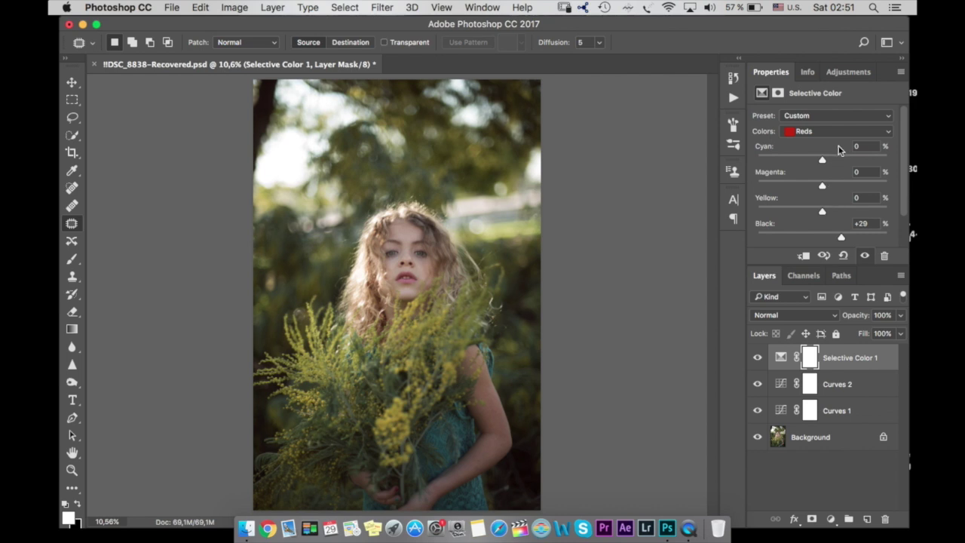
{"action": "left_click_drag", "start_coordinate": [823, 211], "coordinate": [833, 212]}
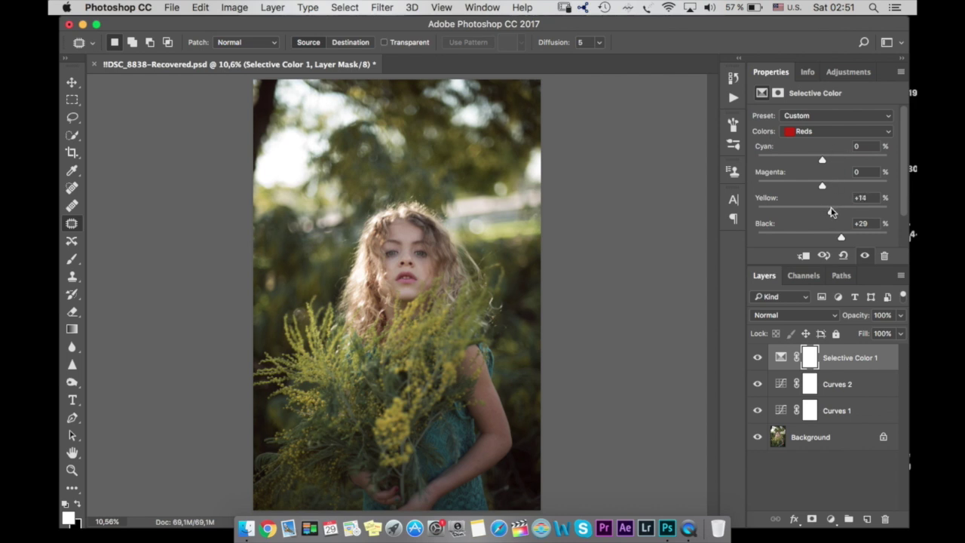
{"action": "left_click", "coordinate": [758, 358]}
{"action": "left_click", "coordinate": [758, 358]}
Step: Zoom in on the face and compare hair tones with Selective Color 1 on and off
{"action": "key", "text": "super+equal"}
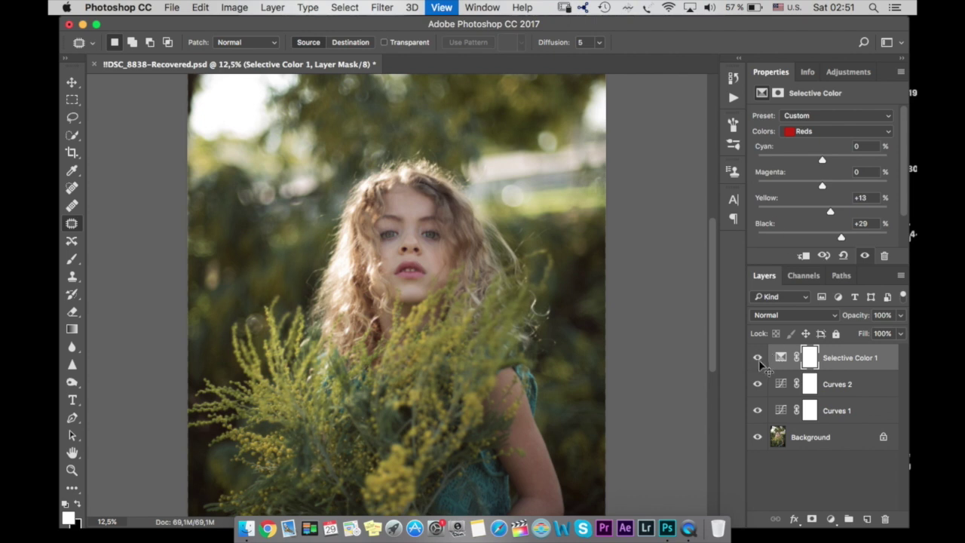
{"action": "key", "text": "super+equal"}
{"action": "left_click", "coordinate": [758, 359]}
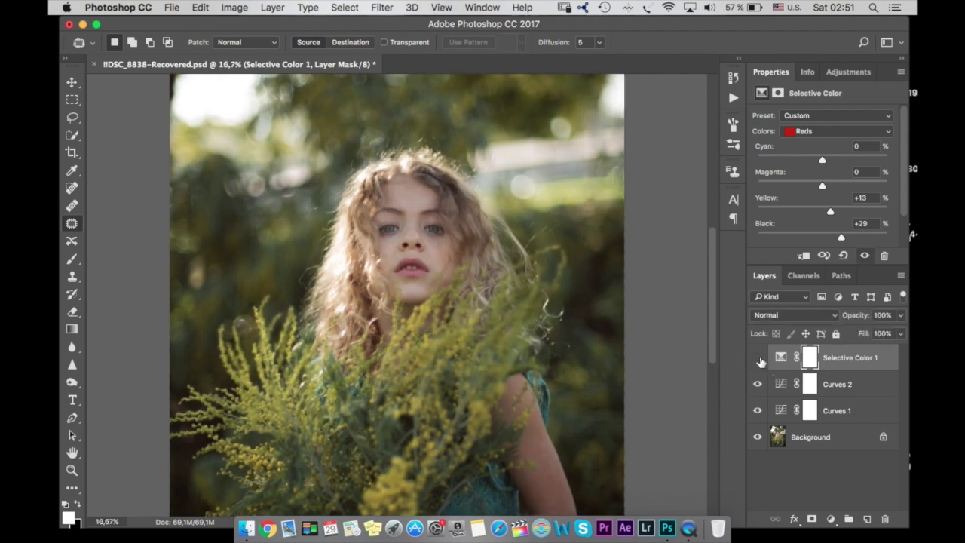
{"action": "left_click", "coordinate": [758, 359]}
{"action": "left_click", "coordinate": [758, 359]}
{"action": "left_click", "coordinate": [759, 359]}
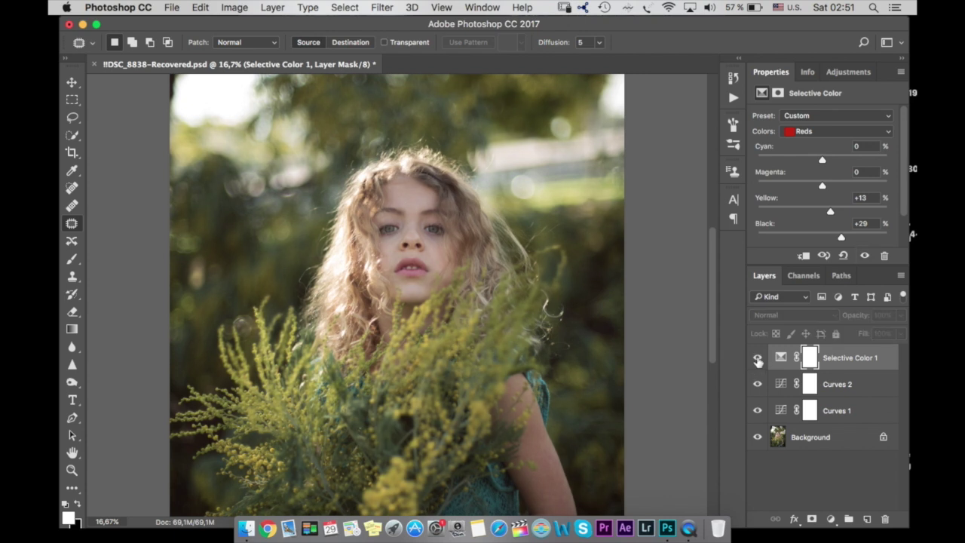
{"action": "left_click", "coordinate": [759, 360]}
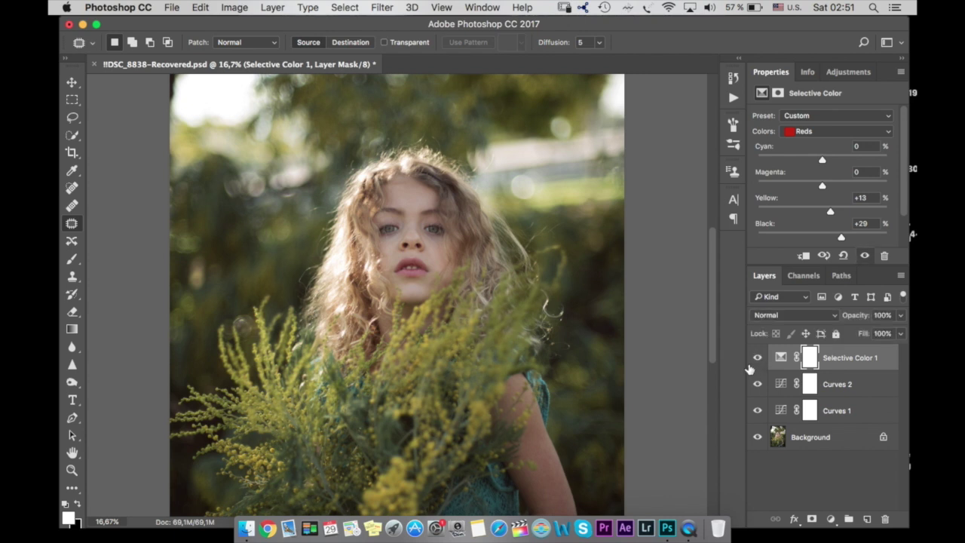
Step: Add Selective Color 2 with Yellows set to Cyan -12, Yellow +30, Black +27
{"action": "left_click", "coordinate": [848, 71]}
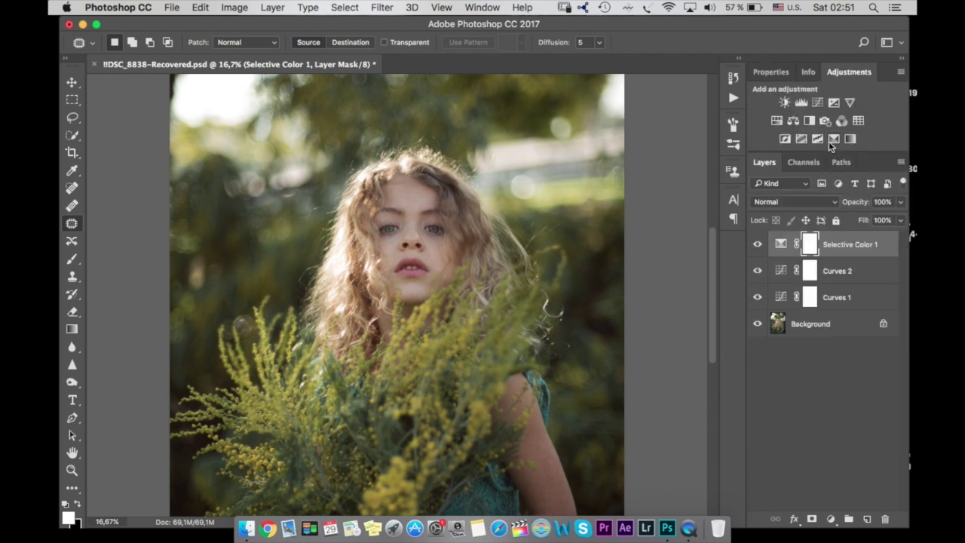
{"action": "left_click", "coordinate": [833, 139]}
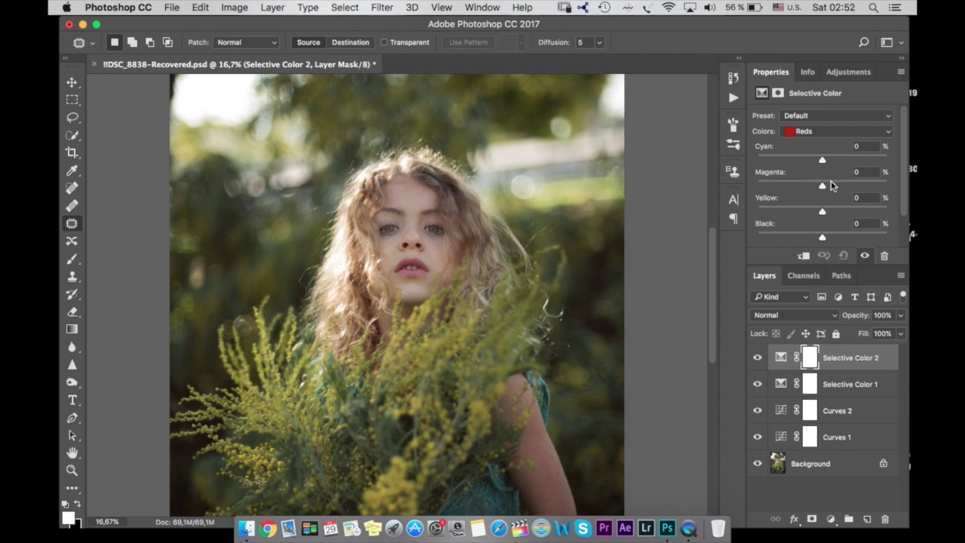
{"action": "left_click", "coordinate": [836, 131]}
{"action": "left_click", "coordinate": [833, 140]}
{"action": "left_click_drag", "start_coordinate": [823, 160], "coordinate": [814, 162]}
{"action": "left_click_drag", "start_coordinate": [814, 163], "coordinate": [814, 165]}
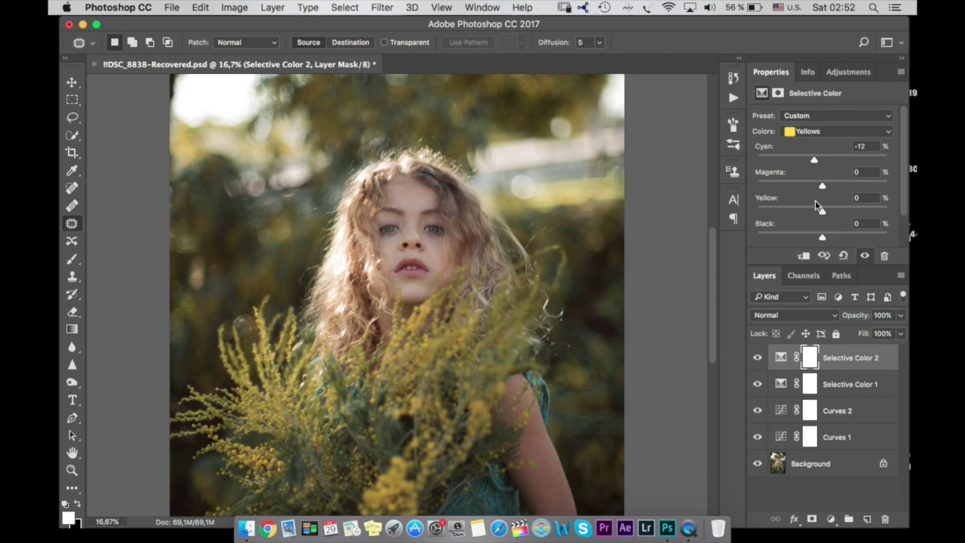
{"action": "left_click_drag", "start_coordinate": [822, 212], "coordinate": [843, 214]}
{"action": "left_click_drag", "start_coordinate": [825, 236], "coordinate": [840, 239]}
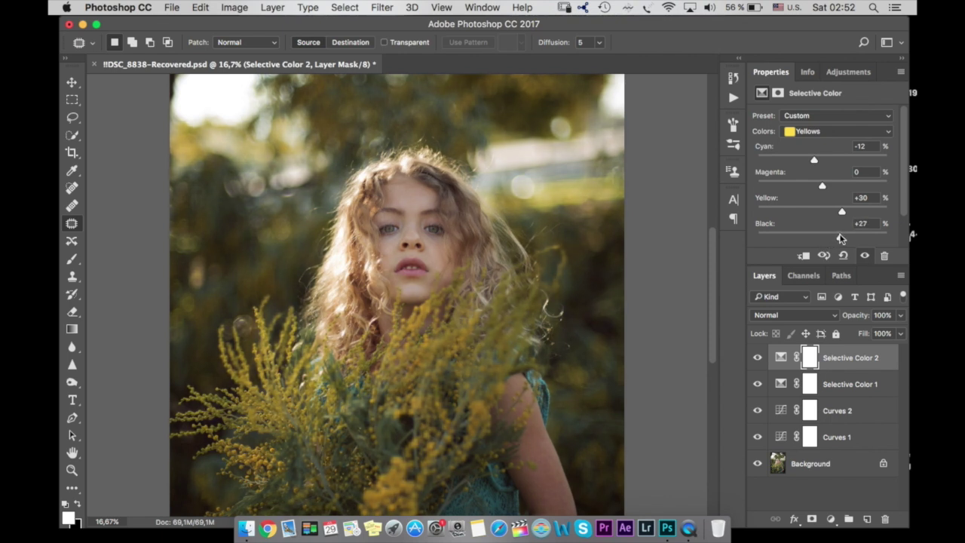
Step: Paint black at brush size 600 on the Selective Color 2 mask over the face
{"action": "left_click", "coordinate": [809, 357]}
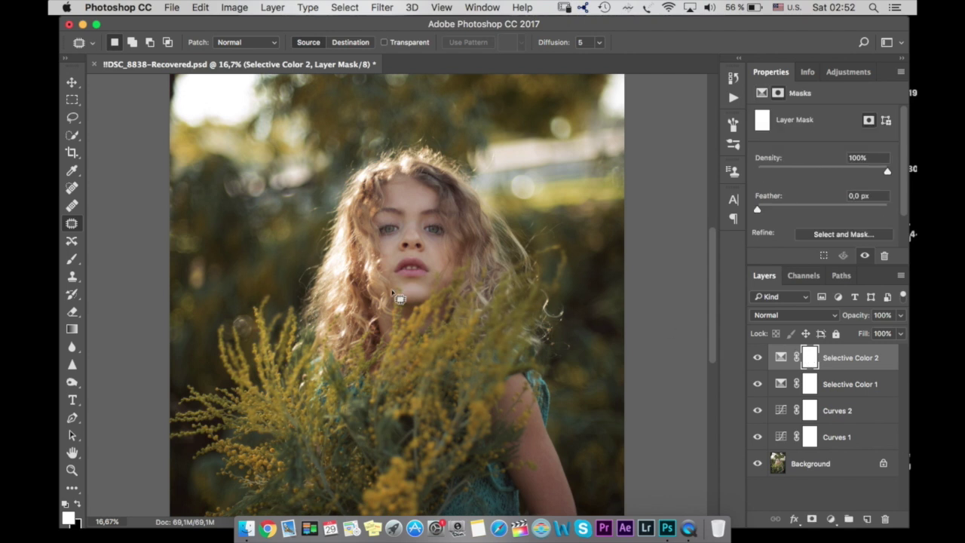
{"action": "left_click", "coordinate": [75, 259]}
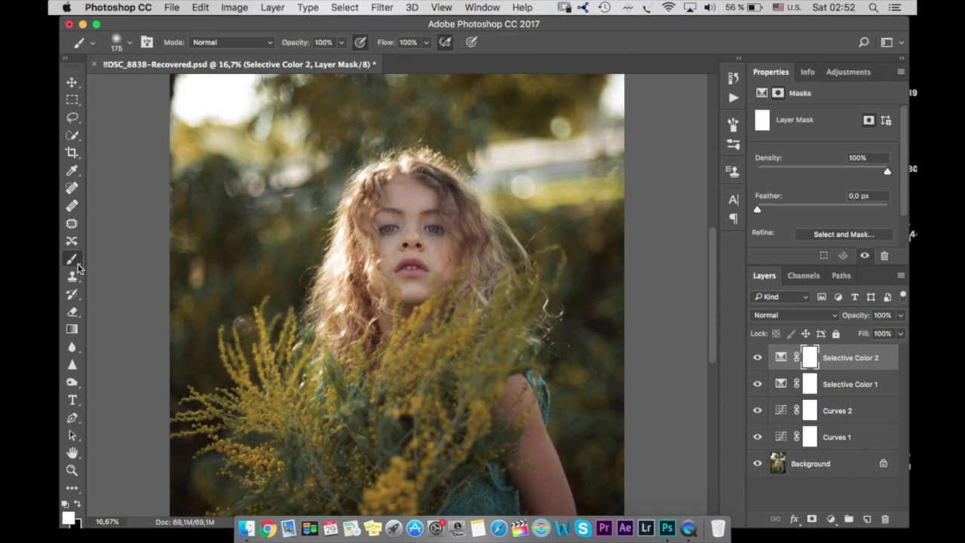
{"action": "left_click", "coordinate": [78, 504]}
{"action": "key", "text": "bracketright"}
{"action": "key", "text": "bracketright"}
{"action": "key", "text": "bracketright"}
{"action": "key", "text": "bracketright"}
{"action": "key", "text": "bracketright"}
{"action": "key", "text": "bracketright"}
{"action": "mouse_move", "coordinate": [410, 289]}
{"action": "left_mouse_down"}
{"action": "mouse_move", "coordinate": [434, 221]}
{"action": "mouse_move", "coordinate": [409, 220]}
{"action": "mouse_move", "coordinate": [396, 261]}
{"action": "mouse_move", "coordinate": [425, 279]}
{"action": "mouse_move", "coordinate": [391, 315]}
{"action": "left_mouse_up"}
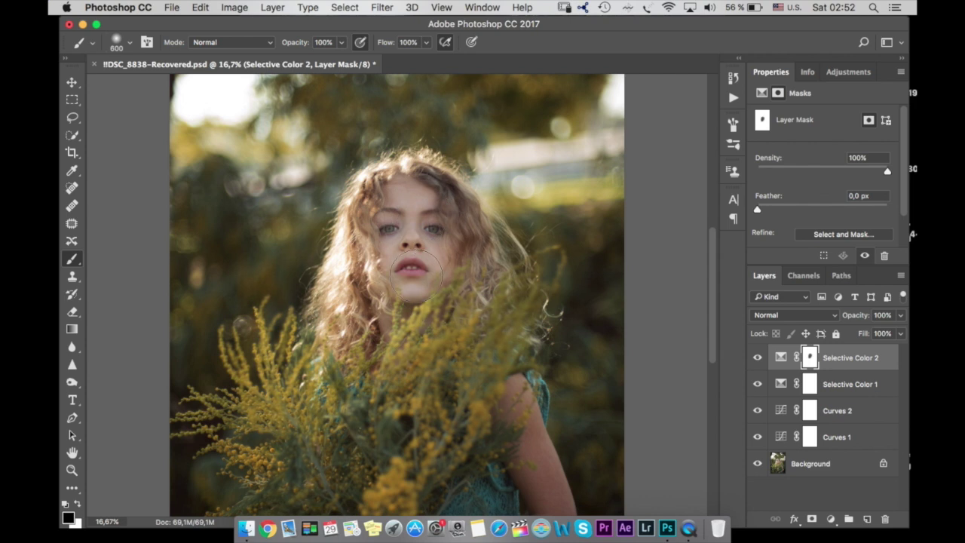
Step: Compare Selective Color 2 on/off, then paint its mask black over the girl's arm
{"action": "left_click", "coordinate": [758, 358]}
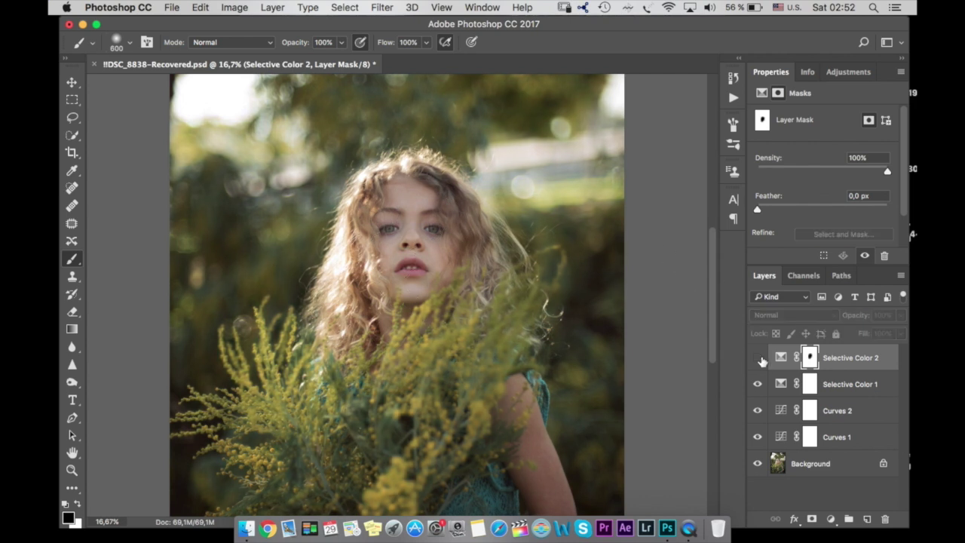
{"action": "left_click", "coordinate": [758, 358]}
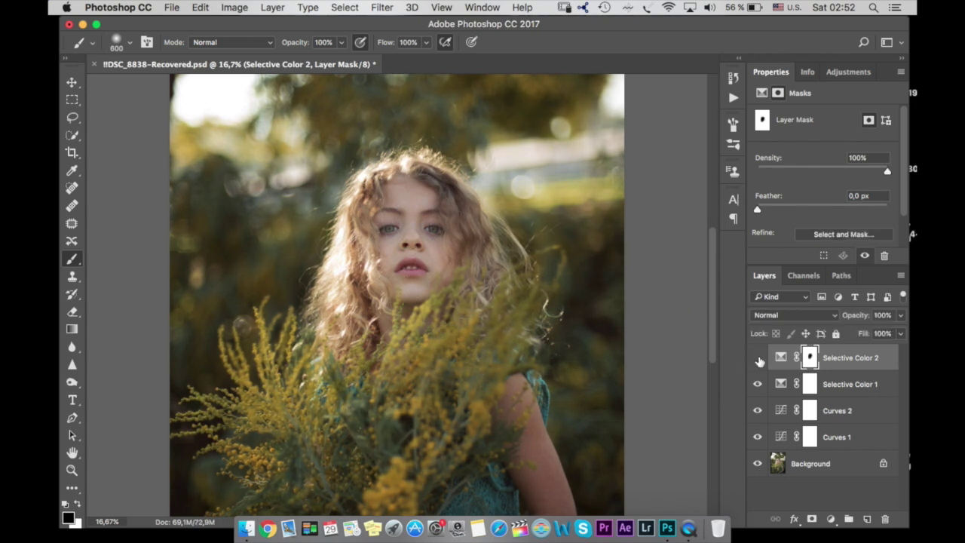
{"action": "left_click", "coordinate": [758, 357]}
{"action": "left_click", "coordinate": [758, 358]}
{"action": "key", "text": "super+minus"}
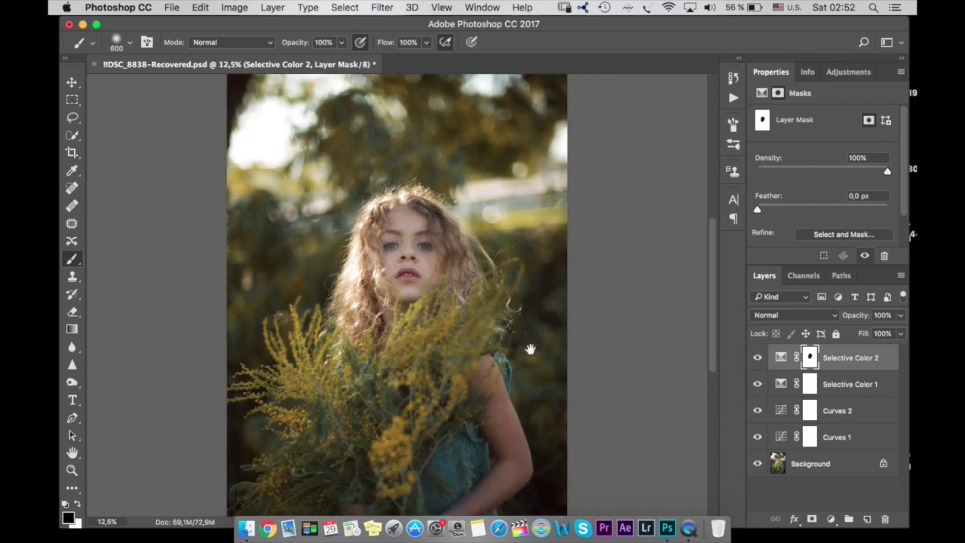
{"action": "left_click_drag", "start_coordinate": [531, 349], "coordinate": [531, 304]}
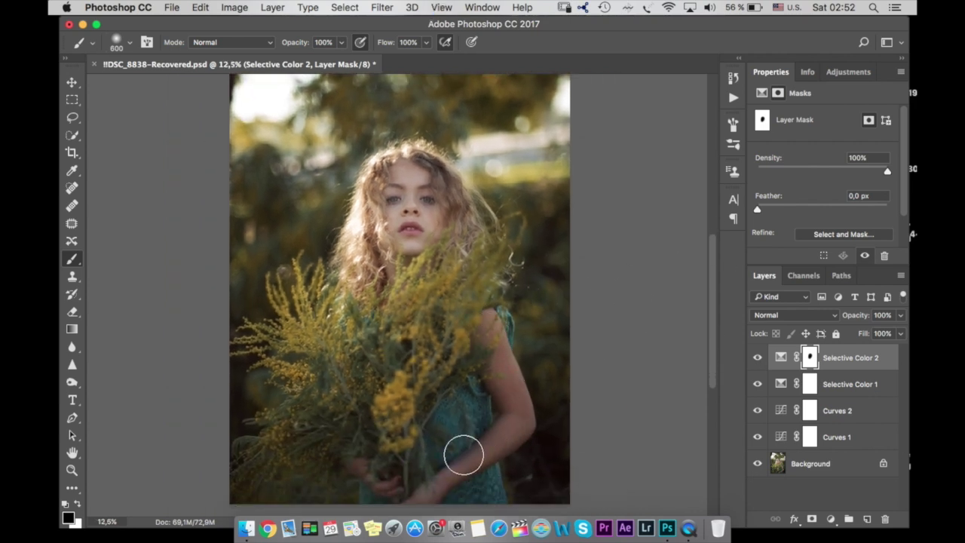
{"action": "left_click_drag", "start_coordinate": [461, 450], "coordinate": [505, 394]}
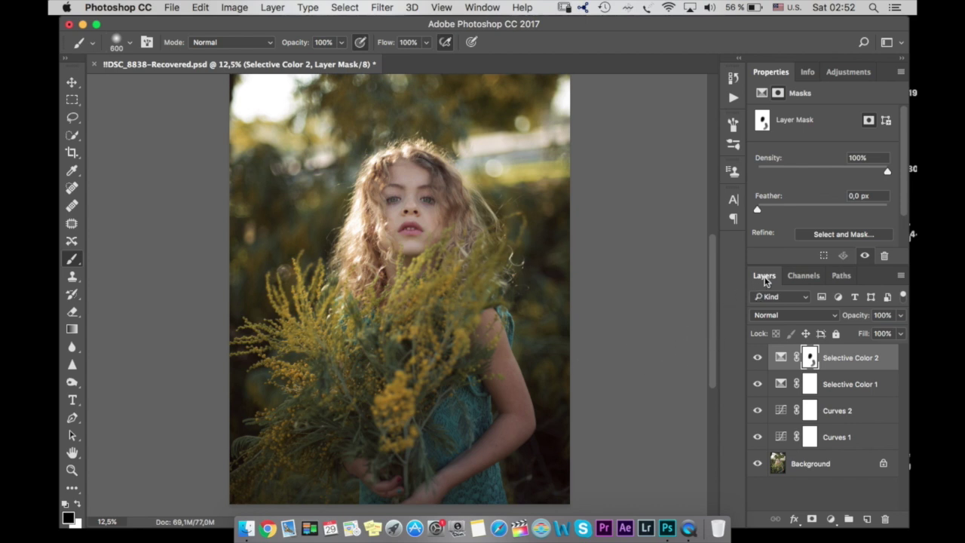
Step: Add a Hue/Saturation layer with Lightness +23 in Soft Light blend mode
{"action": "left_click", "coordinate": [848, 72]}
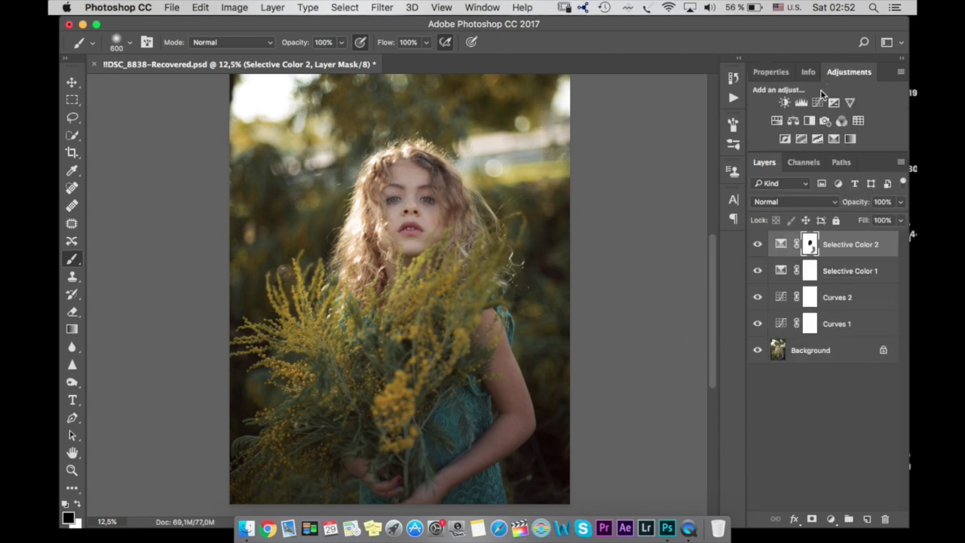
{"action": "left_click", "coordinate": [777, 122]}
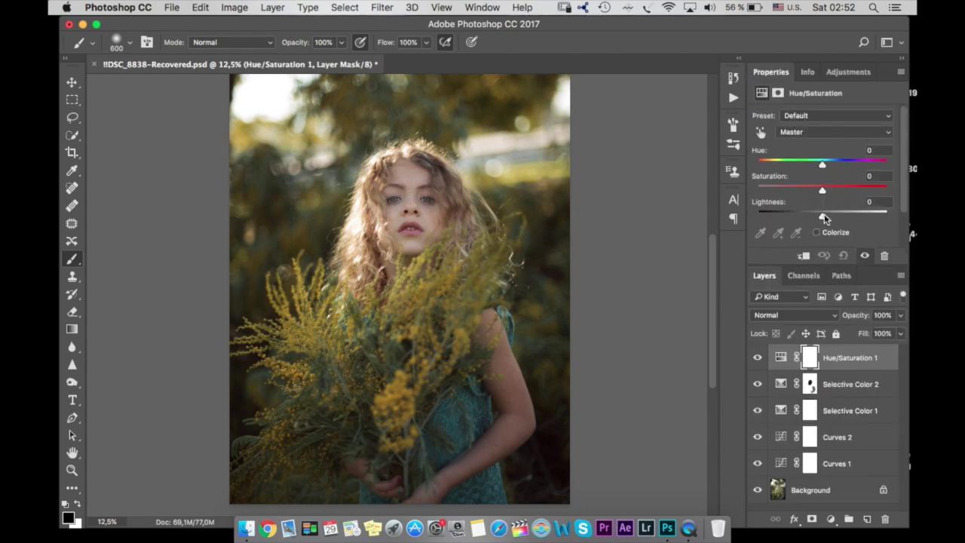
{"action": "left_click_drag", "start_coordinate": [822, 214], "coordinate": [837, 218]}
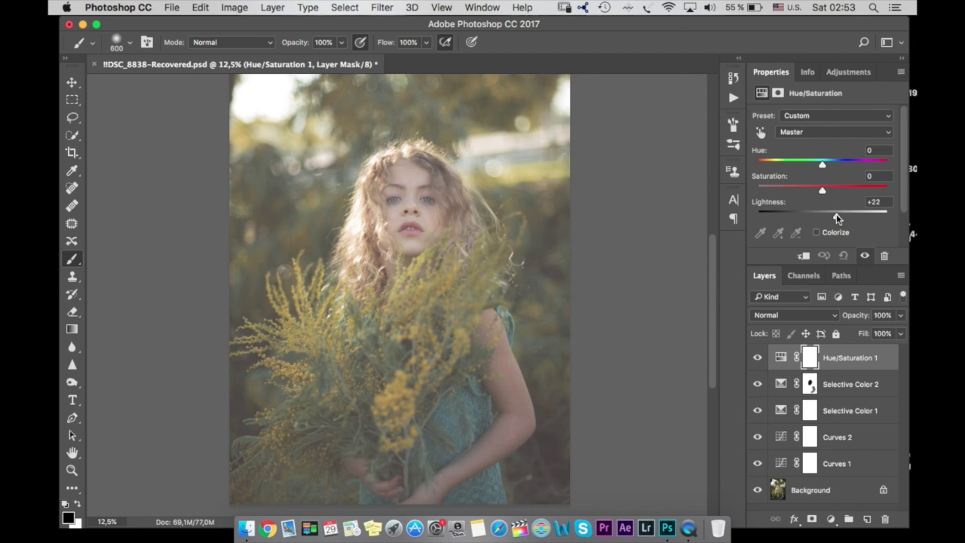
{"action": "left_click", "coordinate": [788, 317]}
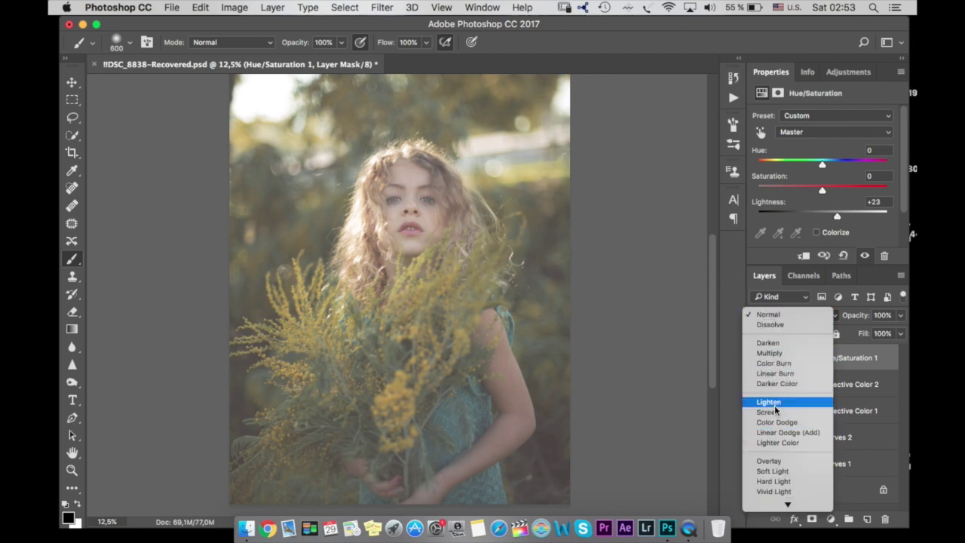
{"action": "left_click", "coordinate": [774, 449]}
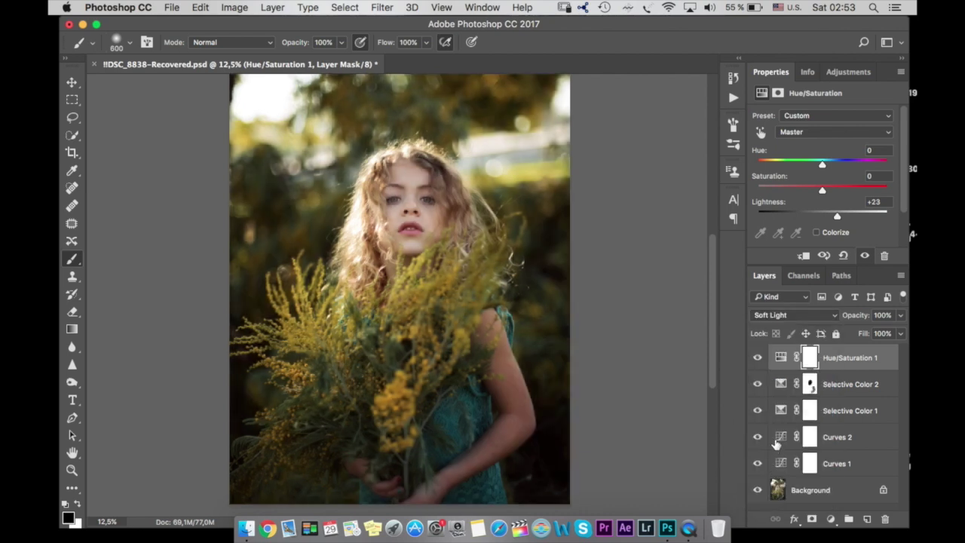
Step: Lower the Hue/Saturation layer to 27% opacity and compare it on and off
{"action": "left_click", "coordinate": [899, 315]}
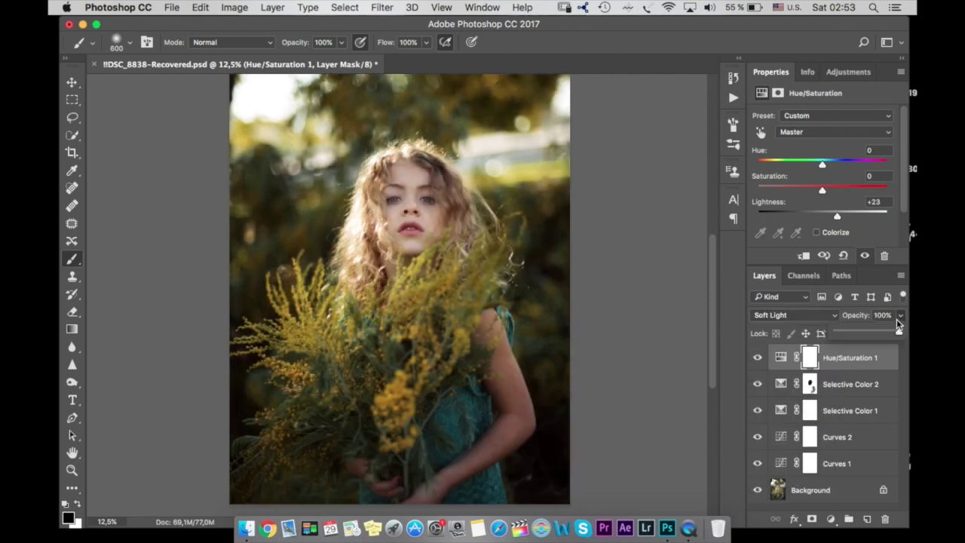
{"action": "left_click_drag", "start_coordinate": [896, 332], "coordinate": [853, 335]}
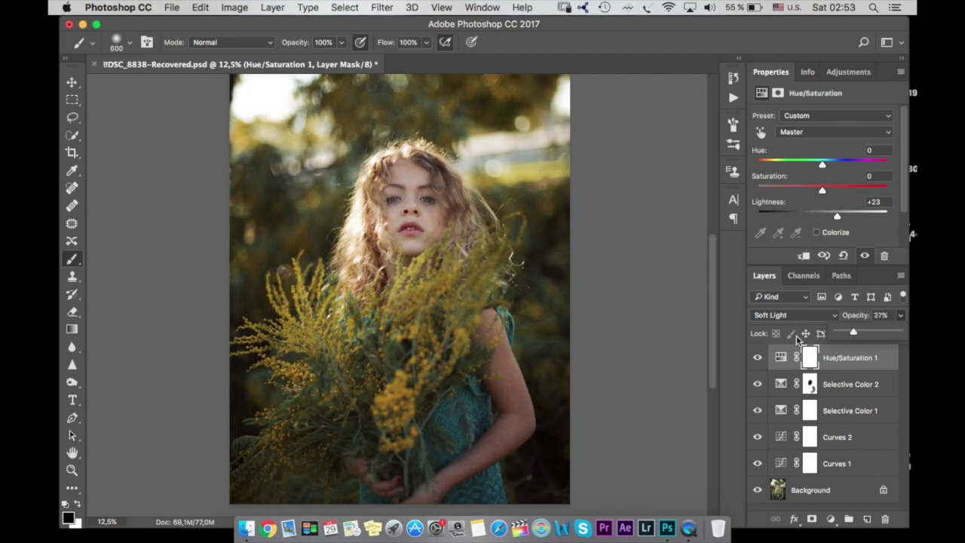
{"action": "left_click", "coordinate": [759, 359]}
{"action": "left_click", "coordinate": [759, 359]}
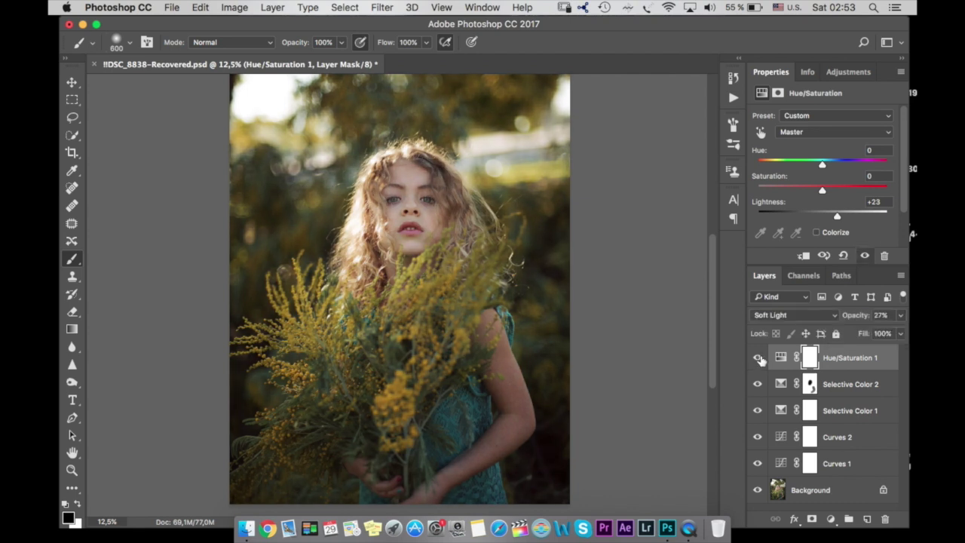
{"action": "left_click", "coordinate": [759, 359]}
{"action": "left_click", "coordinate": [759, 359]}
{"action": "left_click", "coordinate": [849, 72]}
Step: Add a Brightness/Contrast layer with Brightness 27, compare it, and select its mask
{"action": "left_click", "coordinate": [785, 103]}
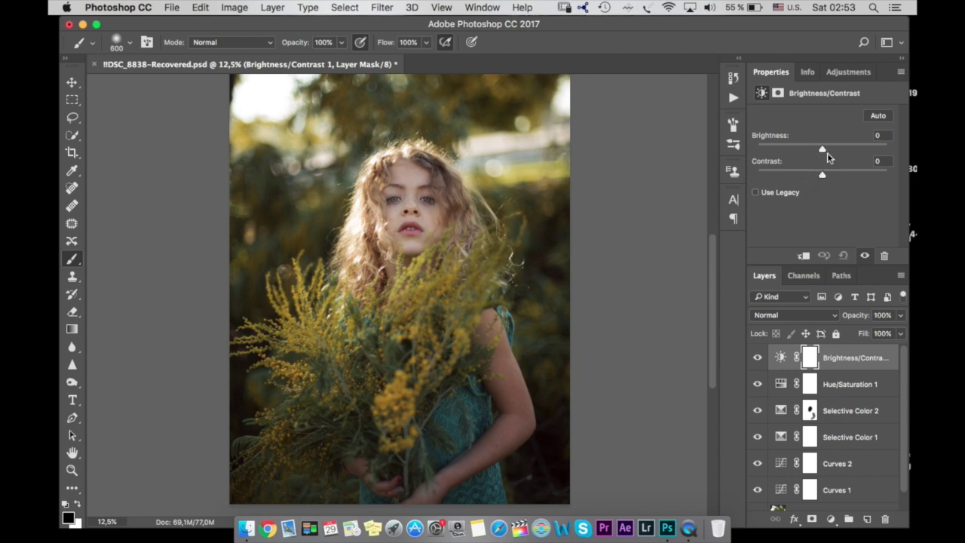
{"action": "left_click_drag", "start_coordinate": [821, 151], "coordinate": [834, 152]}
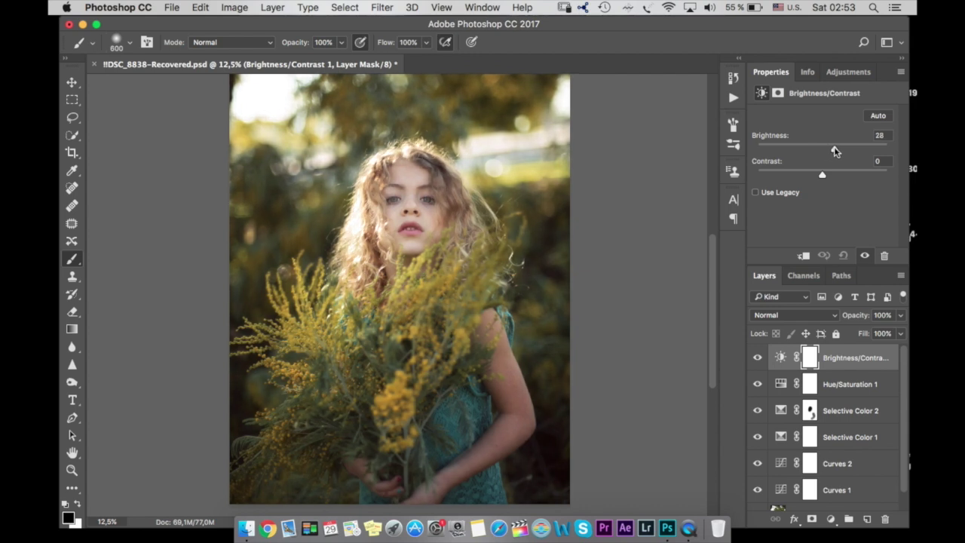
{"action": "left_click", "coordinate": [758, 359]}
{"action": "left_click", "coordinate": [758, 360]}
{"action": "left_click", "coordinate": [810, 362]}
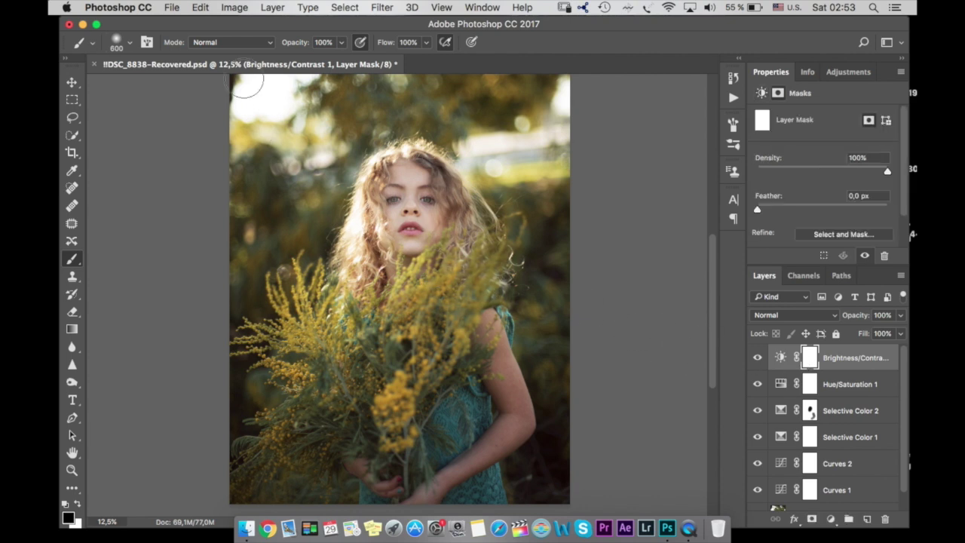
Step: Apply Image into the mask from Background, Normal blending, with Invert checked
{"action": "left_click", "coordinate": [234, 7]}
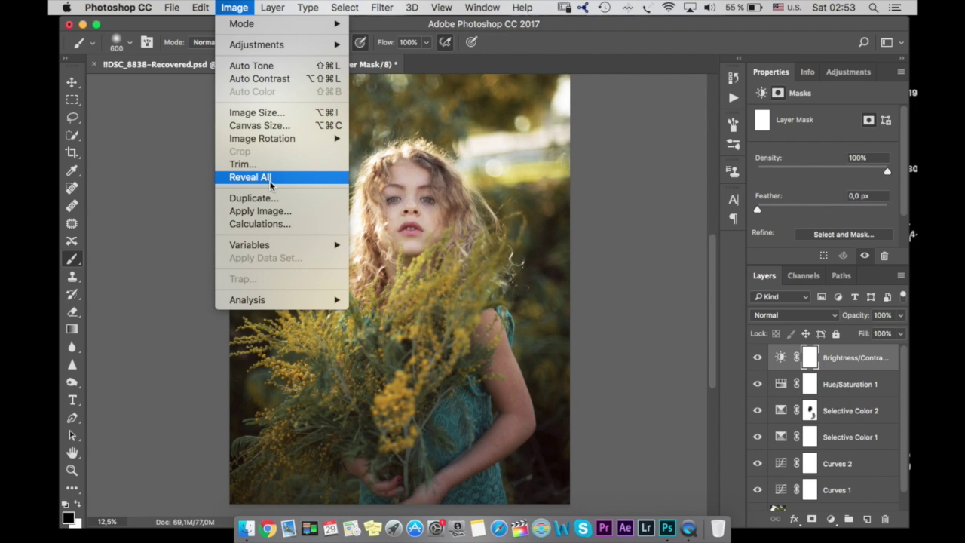
{"action": "left_click", "coordinate": [276, 214]}
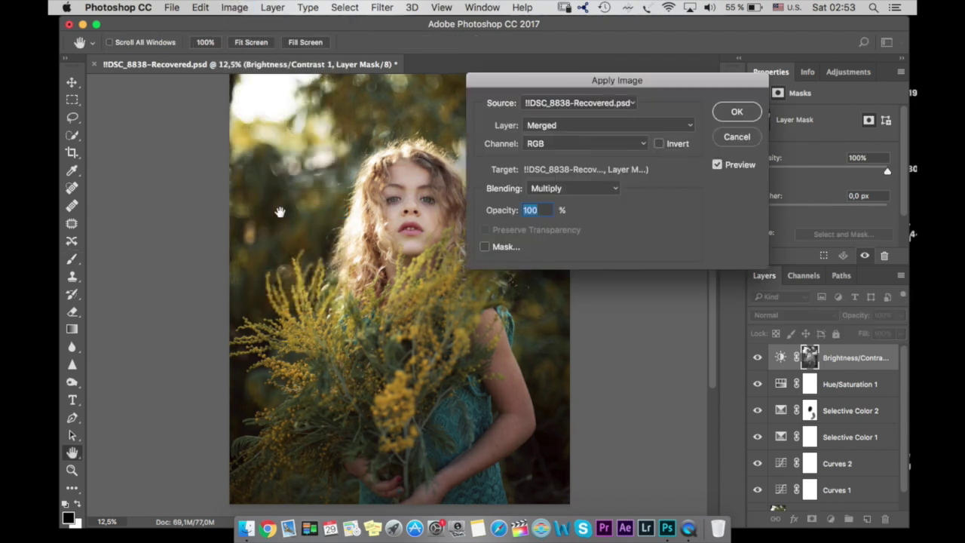
{"action": "left_click", "coordinate": [597, 130]}
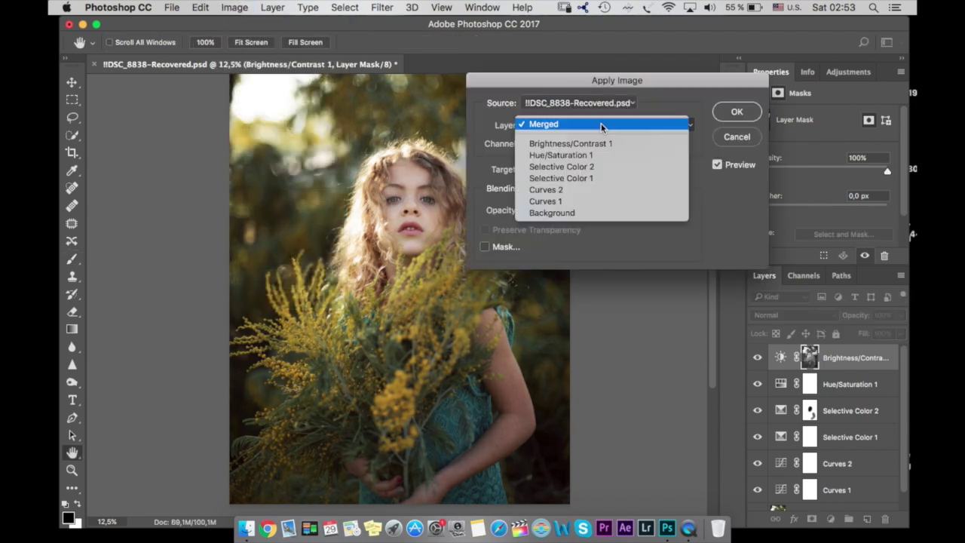
{"action": "left_click", "coordinate": [574, 212]}
{"action": "left_click", "coordinate": [562, 188]}
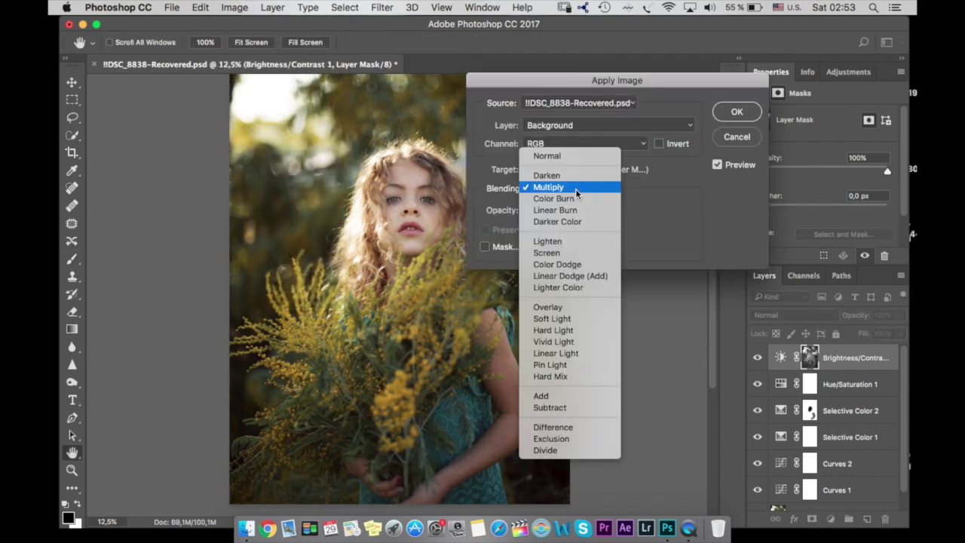
{"action": "left_click", "coordinate": [578, 156]}
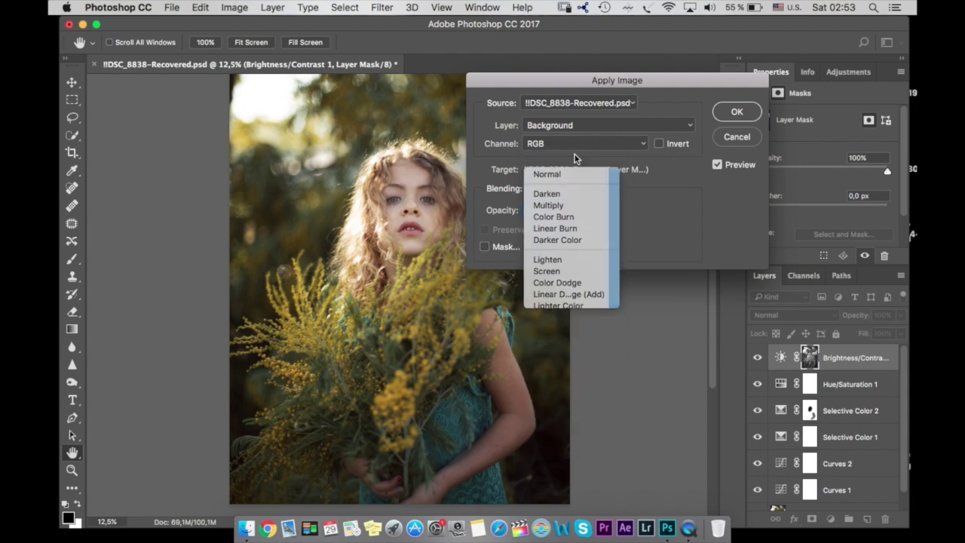
{"action": "left_click", "coordinate": [659, 144]}
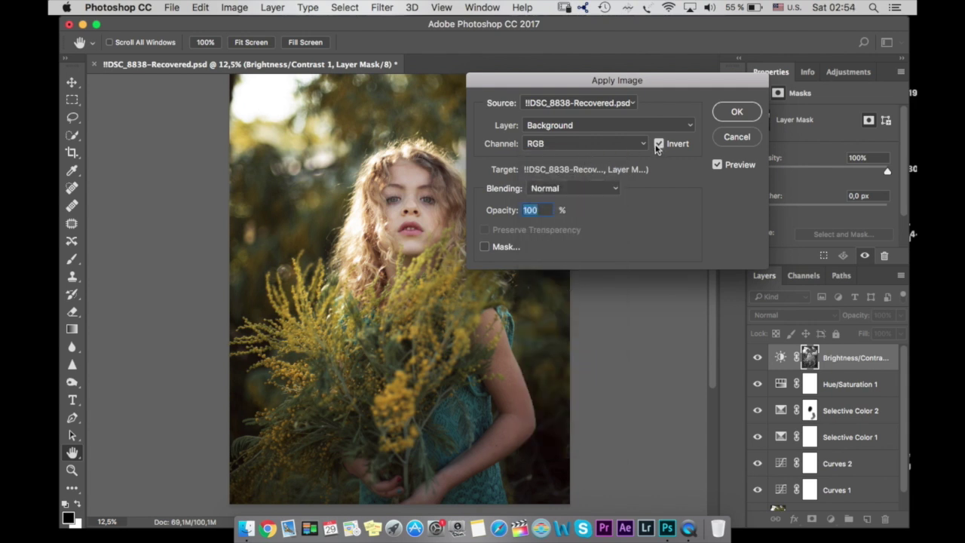
{"action": "left_click", "coordinate": [726, 115]}
Step: Compare Brightness/Contrast 1 on/off and lower its opacity to 39%
{"action": "left_click", "coordinate": [758, 359]}
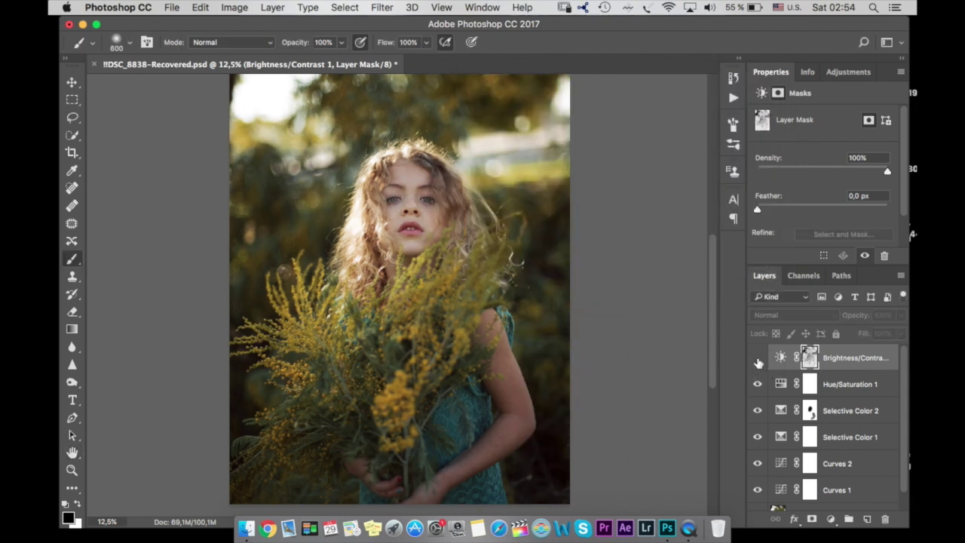
{"action": "left_click", "coordinate": [758, 359]}
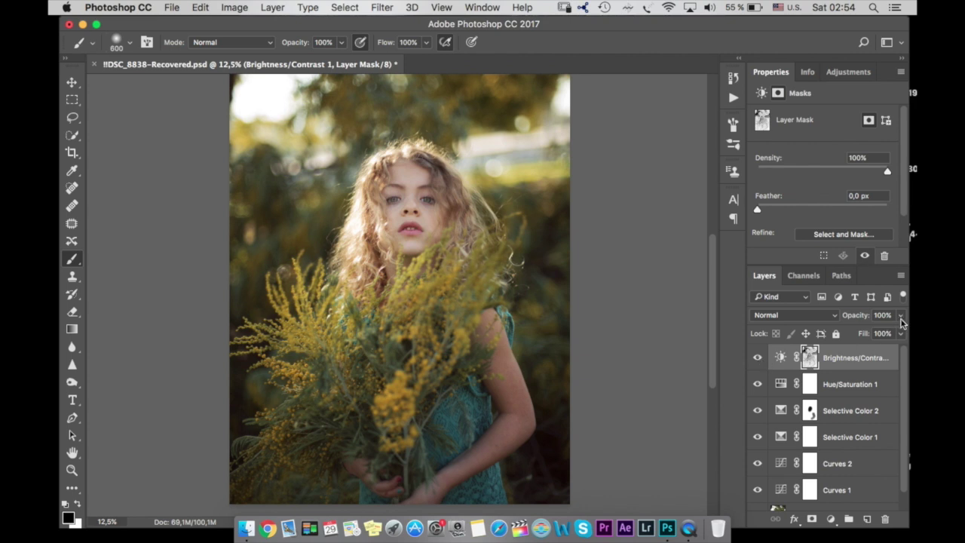
{"action": "left_click", "coordinate": [901, 317]}
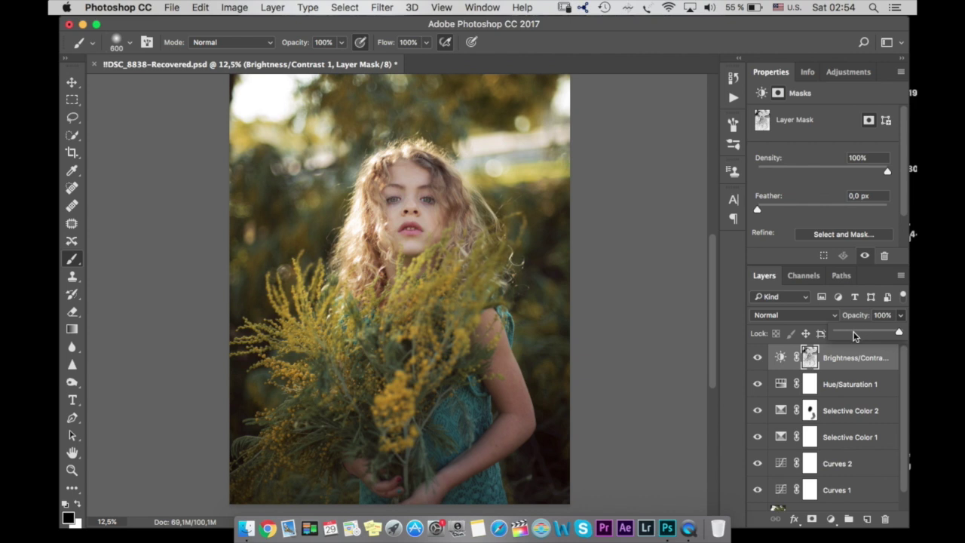
{"action": "left_click_drag", "start_coordinate": [855, 336], "coordinate": [861, 335]}
{"action": "left_click", "coordinate": [760, 359]}
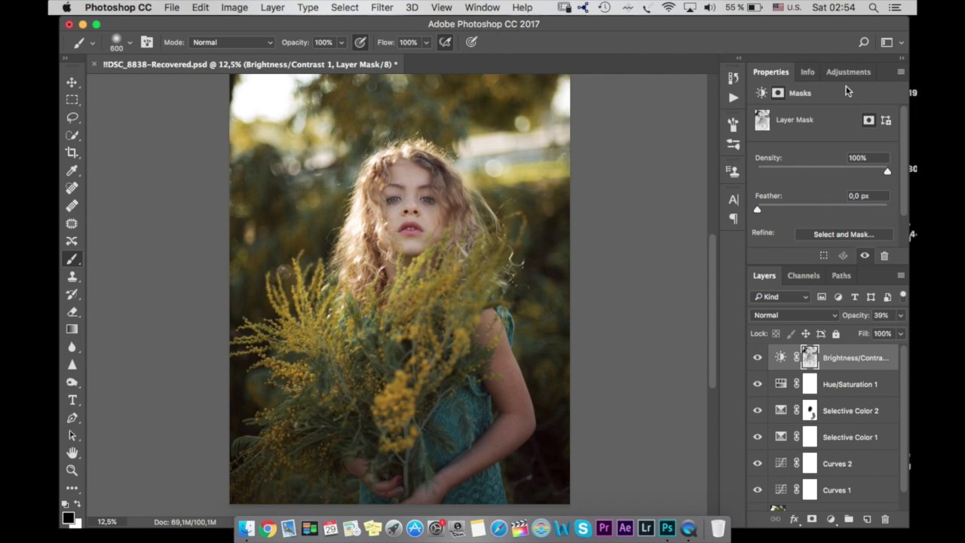
Step: Add Selective Color 3 with Blacks set to Magenta +2 and Yellow -2, then compare
{"action": "left_click", "coordinate": [848, 71]}
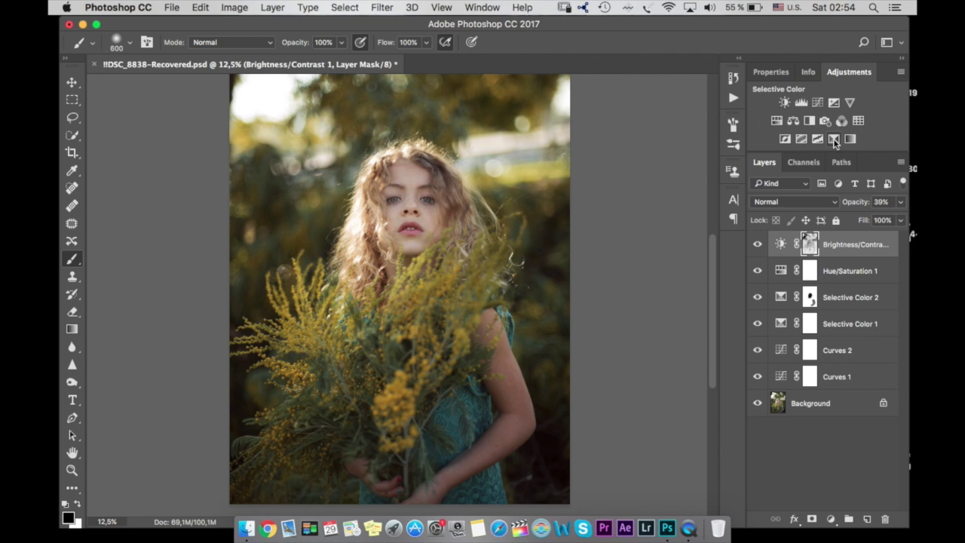
{"action": "left_click", "coordinate": [835, 143]}
{"action": "left_click", "coordinate": [822, 134]}
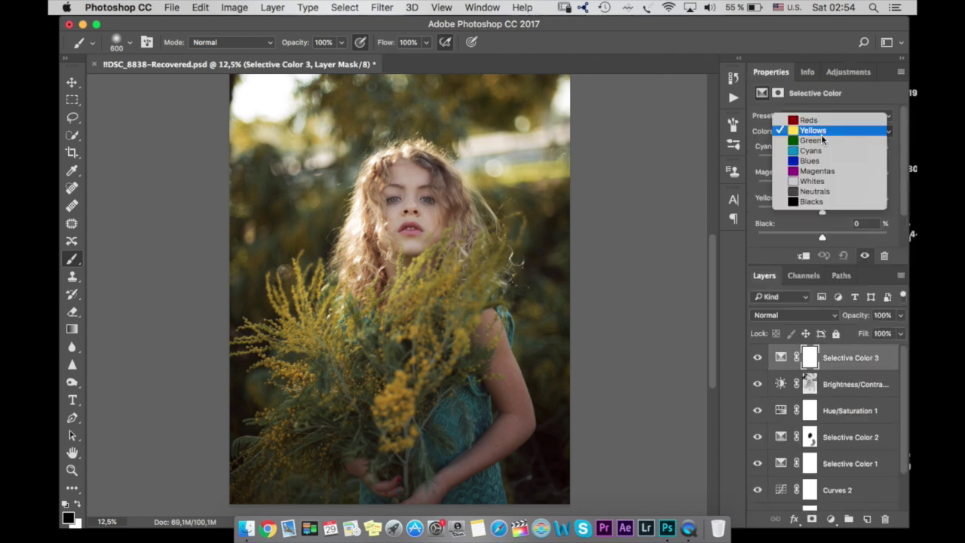
{"action": "left_click", "coordinate": [810, 203]}
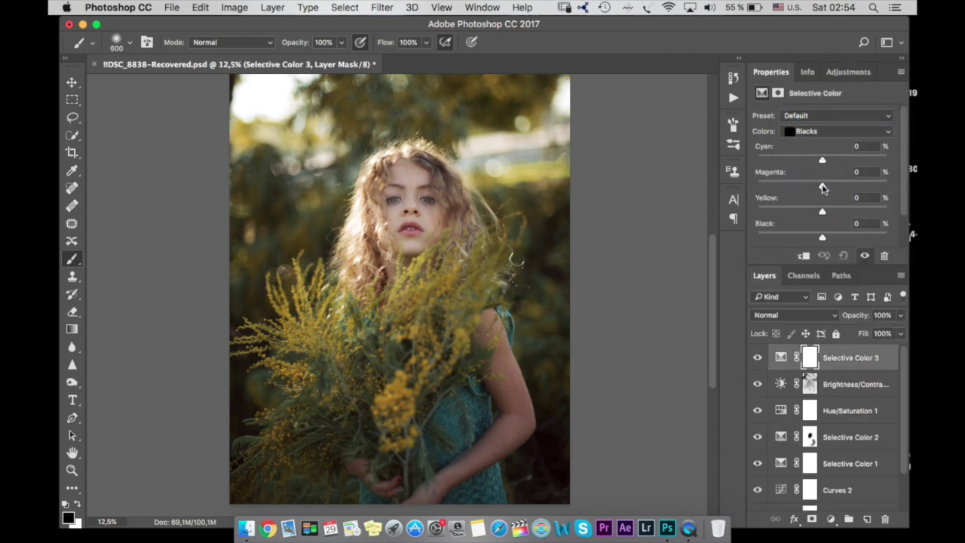
{"action": "left_click_drag", "start_coordinate": [823, 188], "coordinate": [821, 213]}
{"action": "left_click", "coordinate": [758, 358]}
{"action": "left_click", "coordinate": [757, 358]}
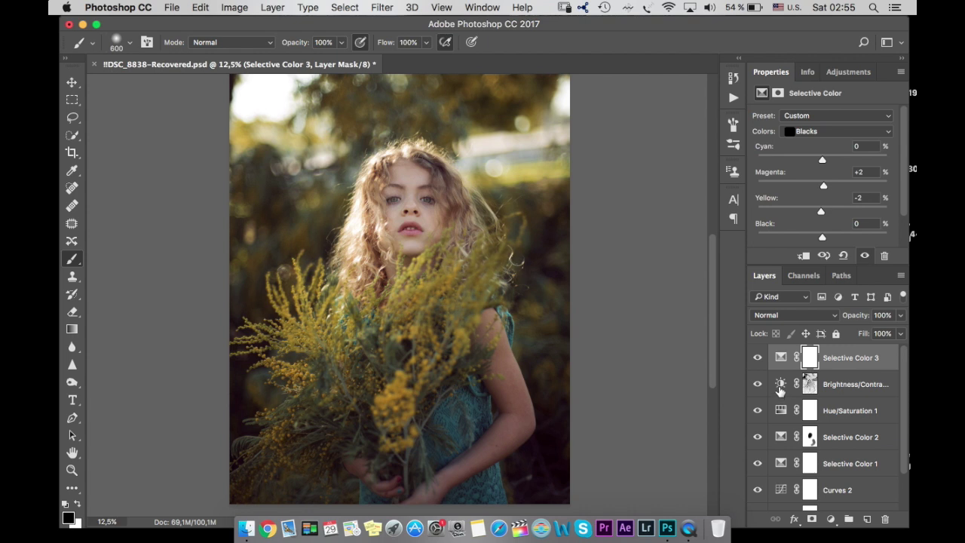
Step: Add a Color Lookup layer using the Kodak 5218 Kodak 2383 LUT, after trying Kodak 2395
{"action": "left_click", "coordinate": [852, 71]}
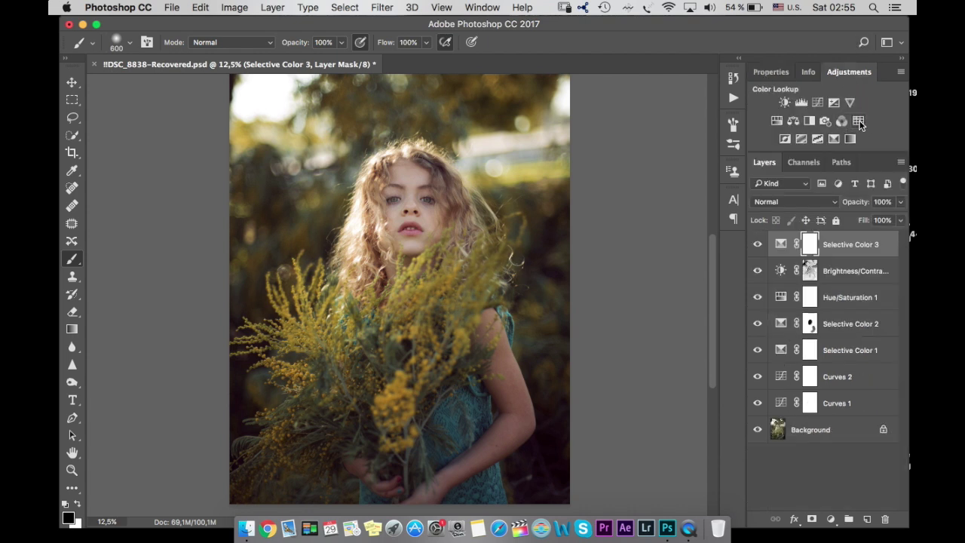
{"action": "left_click", "coordinate": [858, 122]}
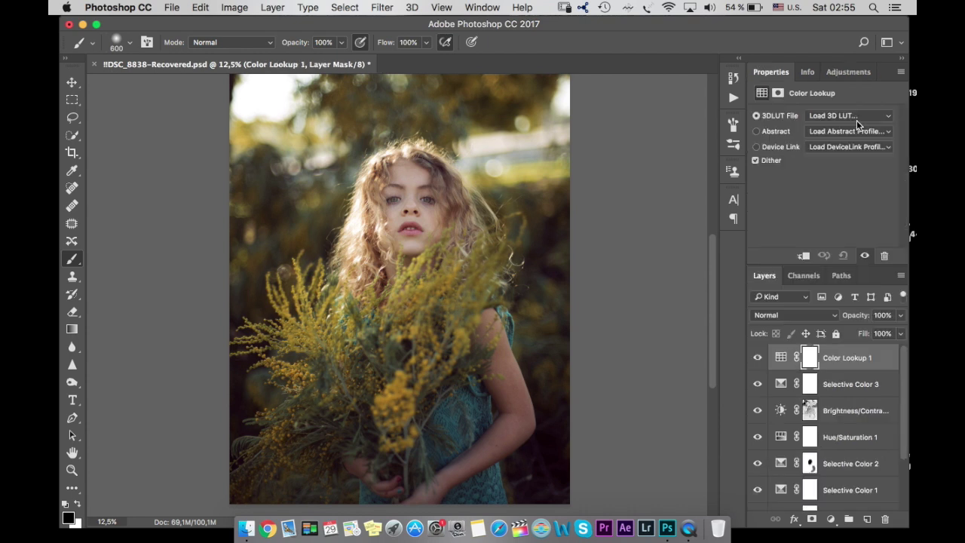
{"action": "left_click", "coordinate": [823, 117]}
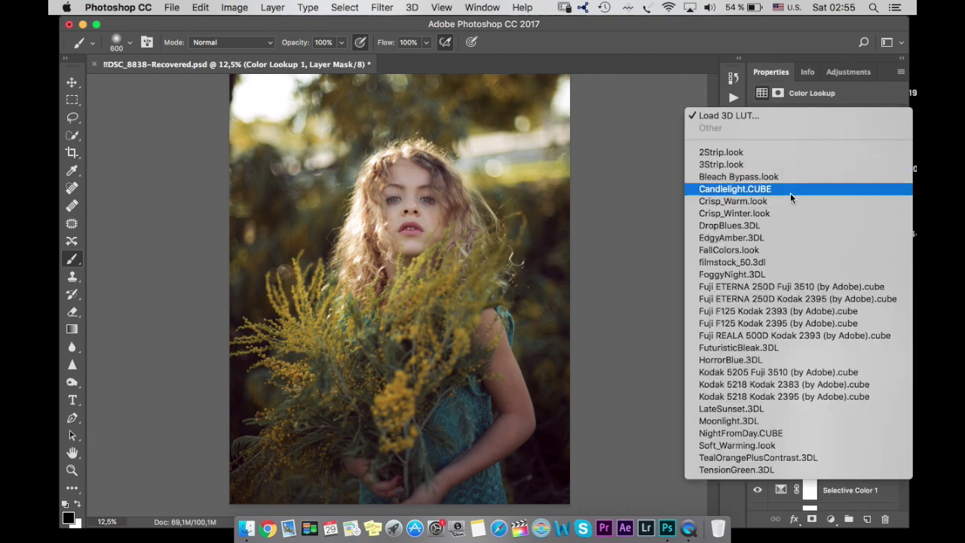
{"action": "left_click", "coordinate": [755, 386]}
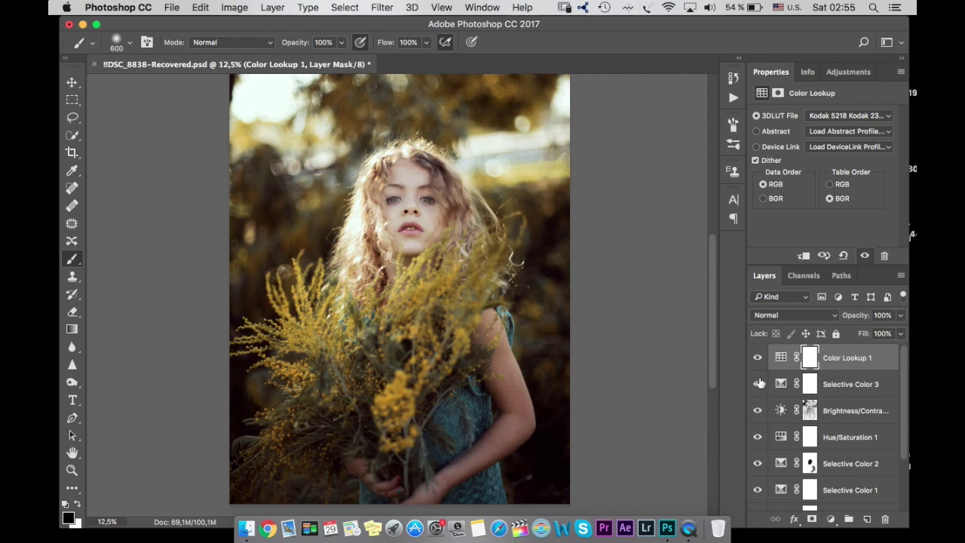
{"action": "left_click", "coordinate": [846, 118]}
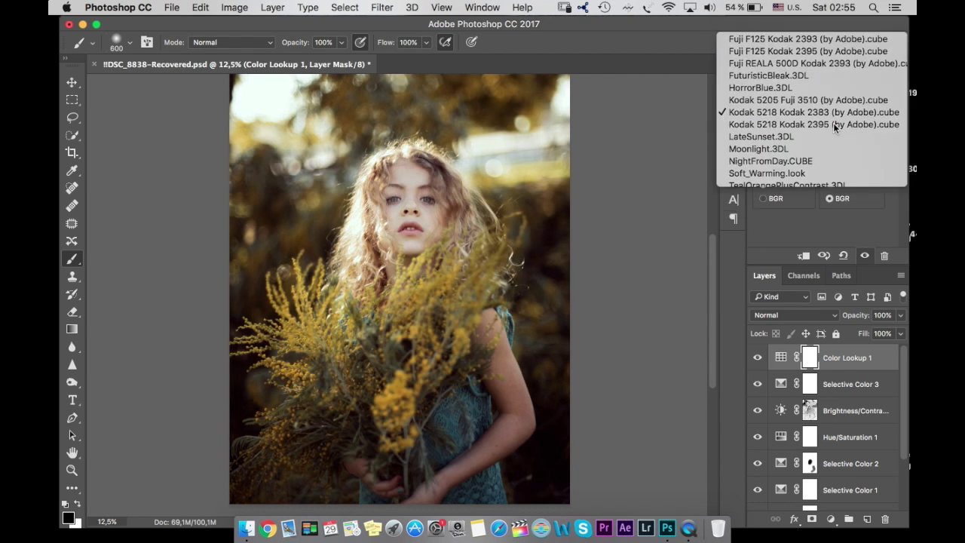
{"action": "left_click", "coordinate": [837, 126]}
{"action": "left_click", "coordinate": [835, 117]}
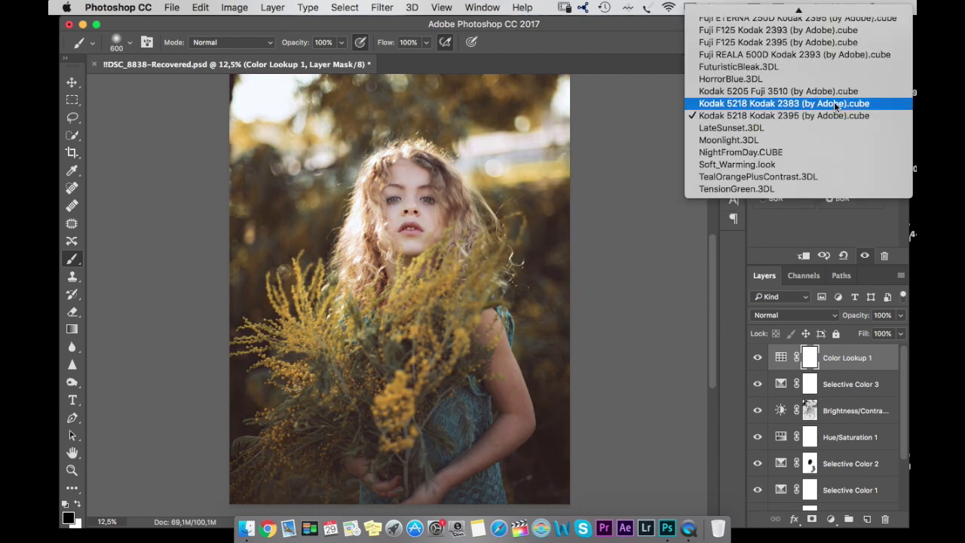
{"action": "left_click", "coordinate": [833, 126]}
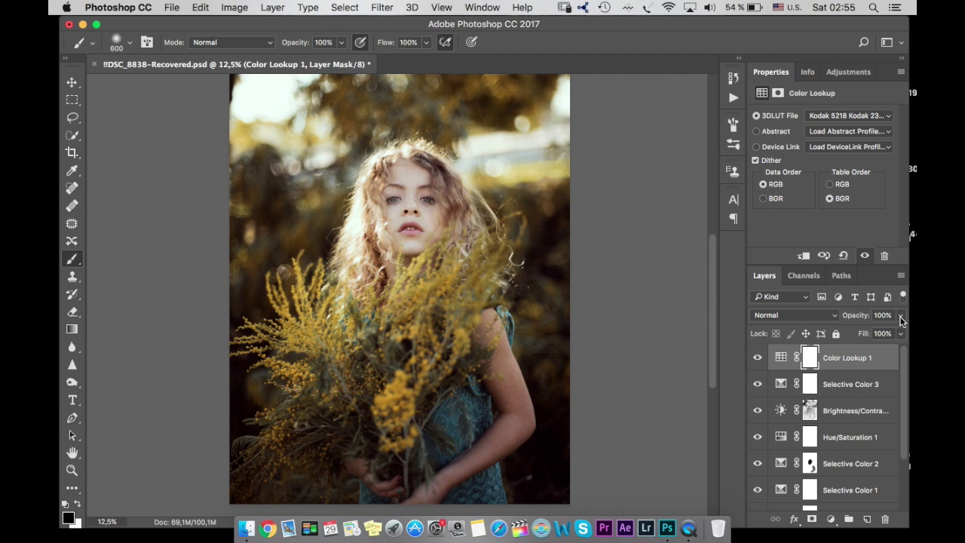
Step: Lower Color Lookup 1 to 17% opacity and compare it on and off
{"action": "left_click", "coordinate": [901, 315]}
{"action": "left_click", "coordinate": [848, 335]}
{"action": "left_click_drag", "start_coordinate": [848, 335], "coordinate": [849, 335]}
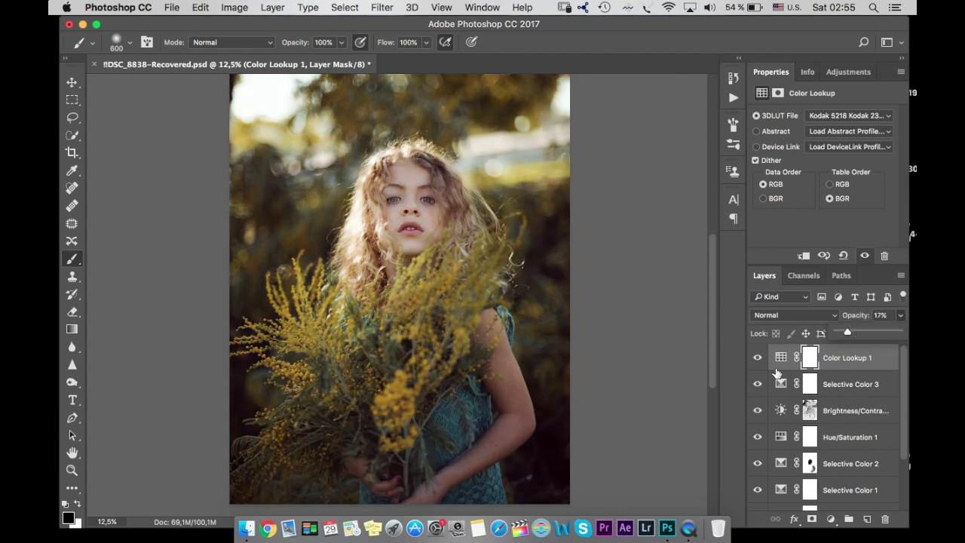
{"action": "left_click", "coordinate": [756, 356]}
{"action": "left_click", "coordinate": [756, 356]}
{"action": "left_click", "coordinate": [756, 356]}
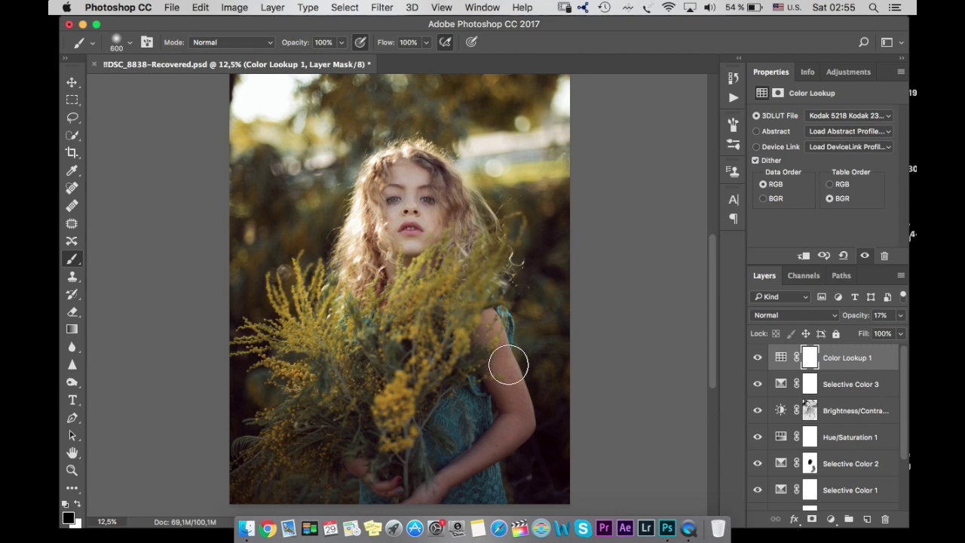
{"action": "left_click", "coordinate": [847, 71]}
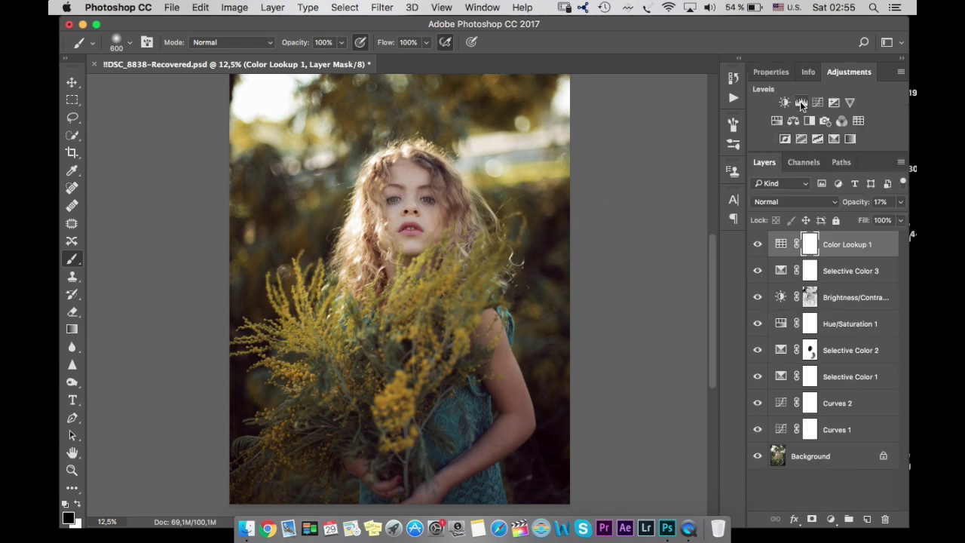
Step: Add a Levels layer with input levels 18, 0.65 and 227, then select its mask
{"action": "left_click", "coordinate": [801, 101]}
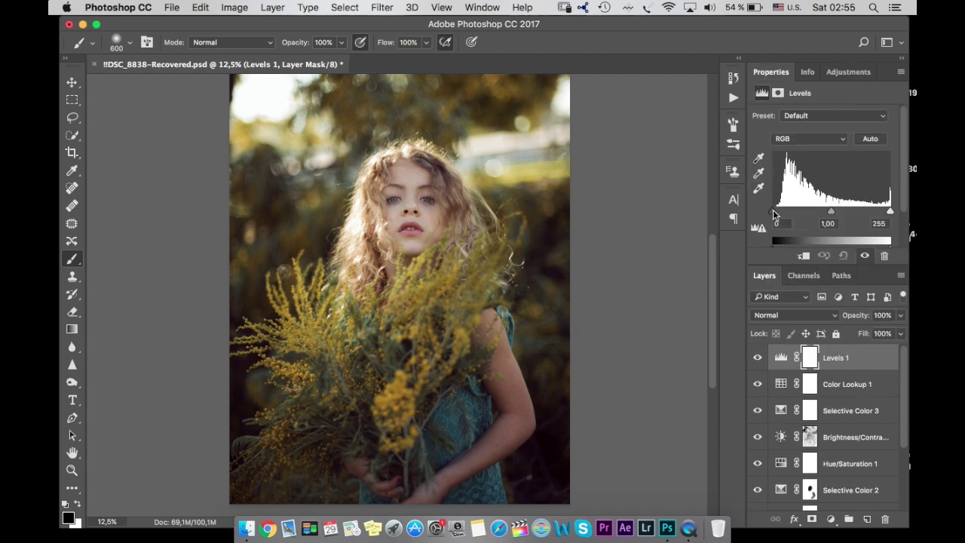
{"action": "left_click_drag", "start_coordinate": [772, 216], "coordinate": [781, 217]}
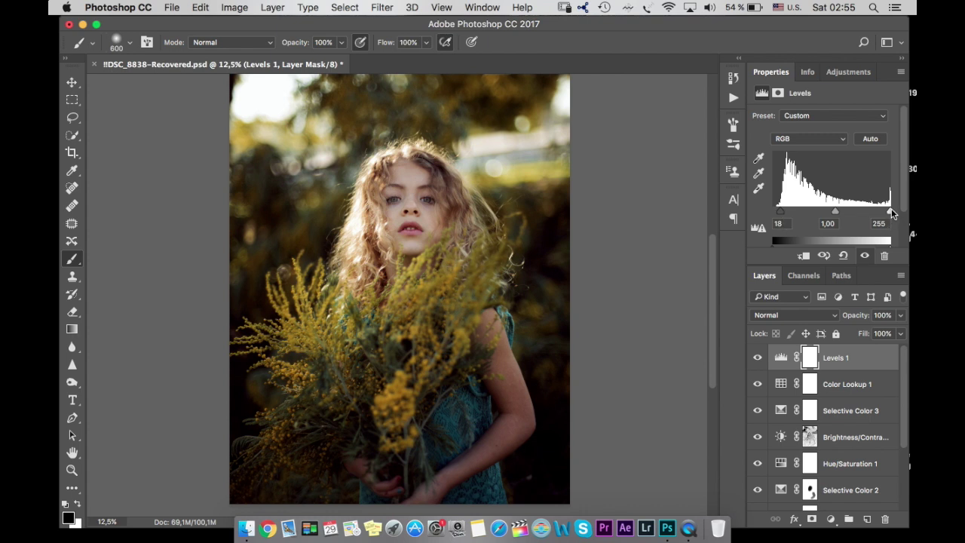
{"action": "left_click_drag", "start_coordinate": [891, 211], "coordinate": [880, 213]}
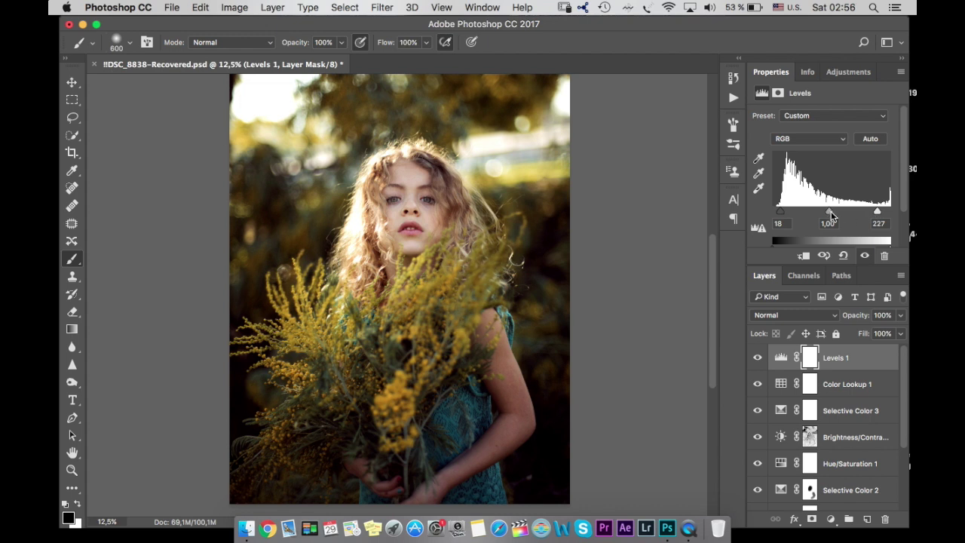
{"action": "left_click_drag", "start_coordinate": [832, 217], "coordinate": [843, 217]}
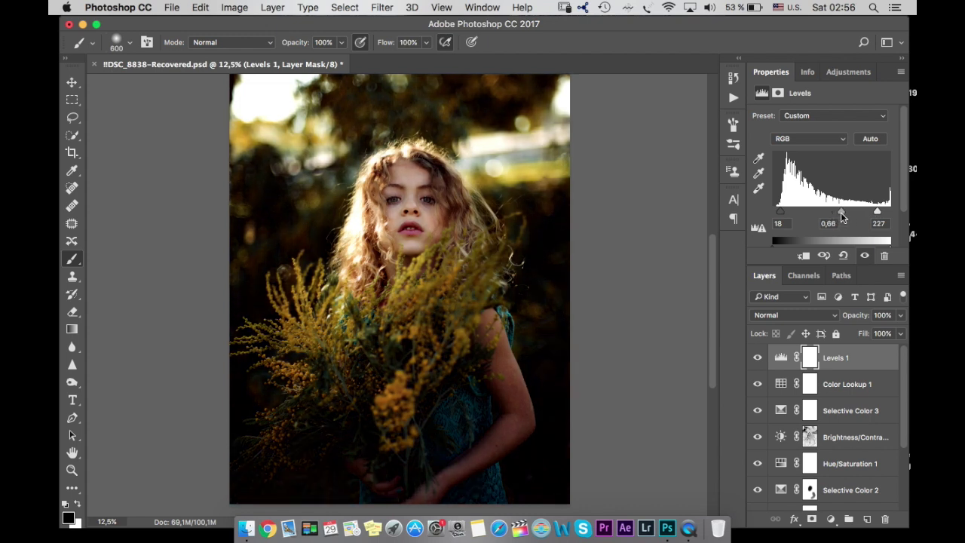
{"action": "left_click", "coordinate": [810, 359]}
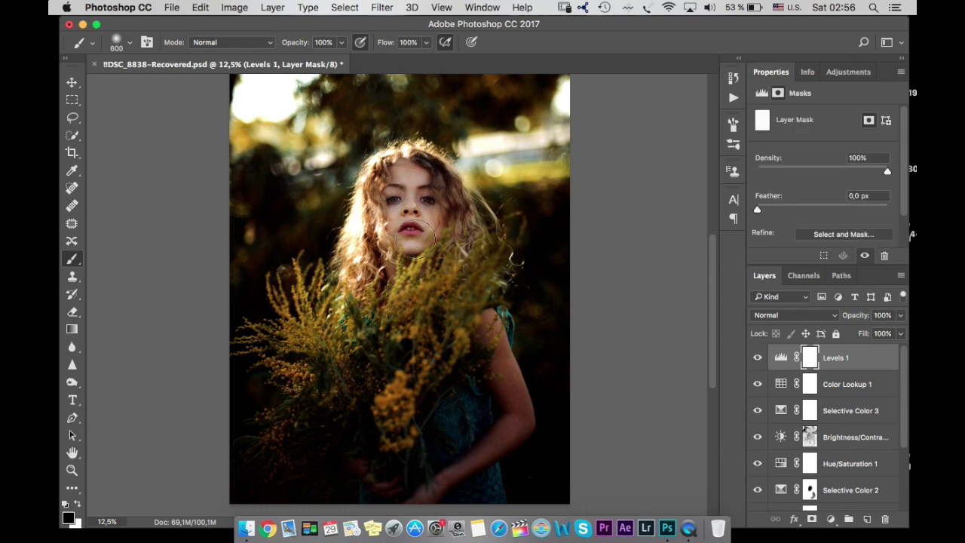
Step: Apply the Background layer, without Invert, into the Levels 1 mask using Apply Image
{"action": "left_click", "coordinate": [234, 7]}
{"action": "left_click", "coordinate": [420, 211]}
{"action": "left_click", "coordinate": [591, 126]}
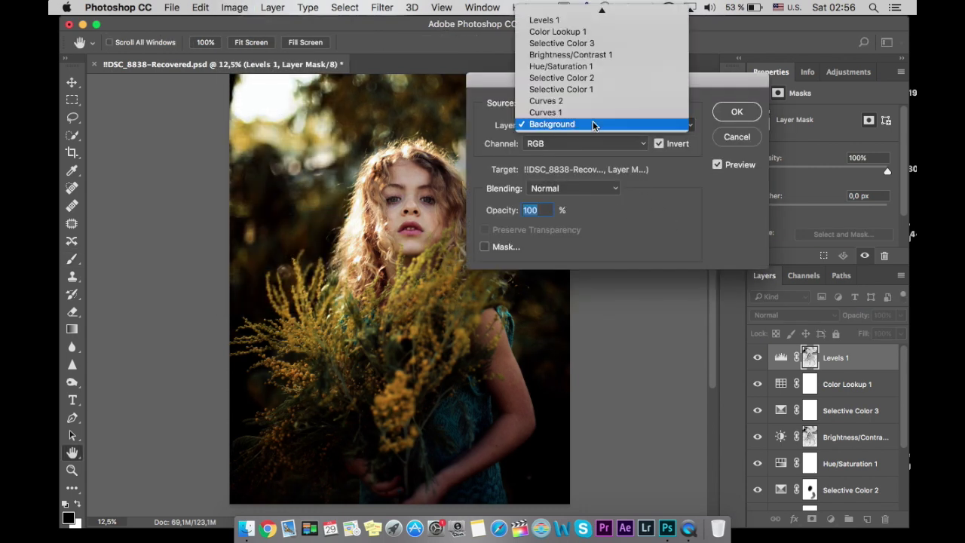
{"action": "left_click", "coordinate": [589, 134]}
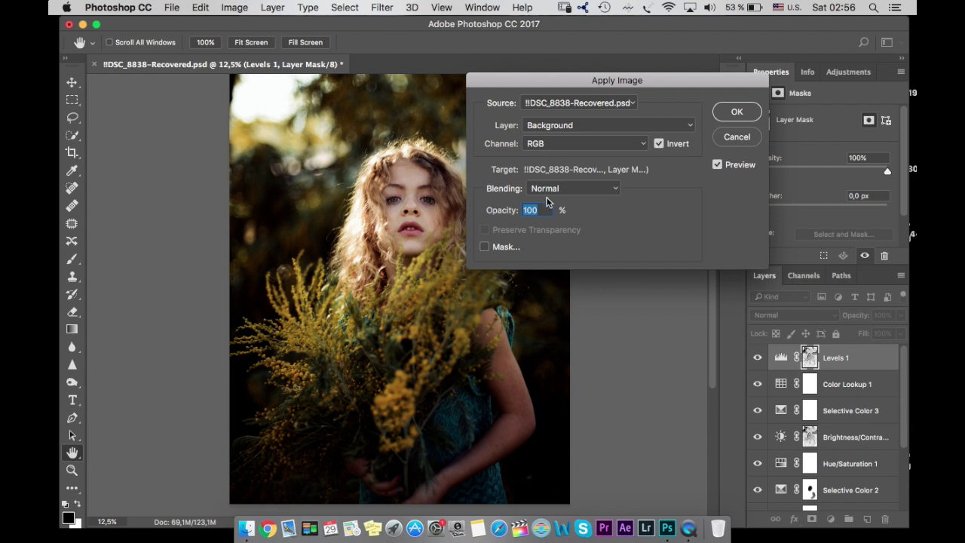
{"action": "left_click", "coordinate": [658, 143]}
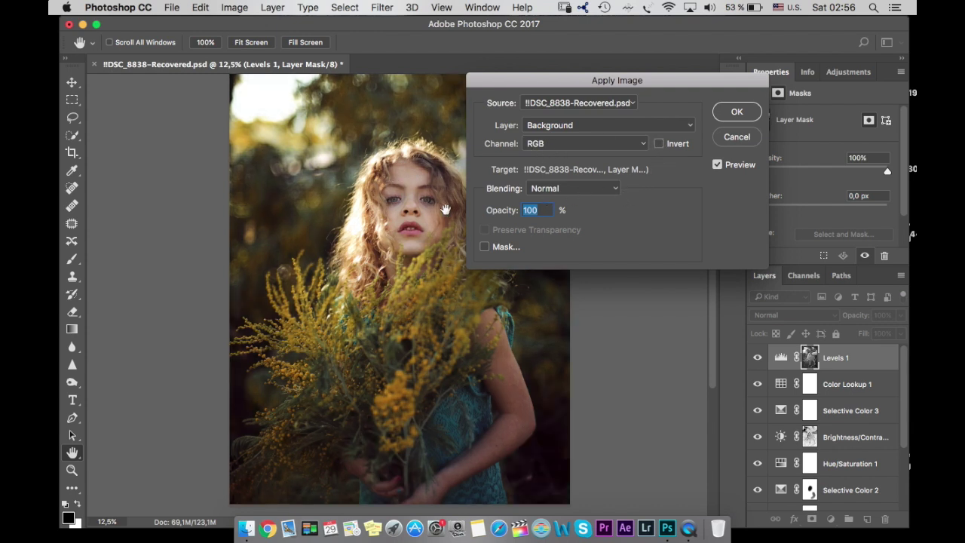
{"action": "key", "text": "Return"}
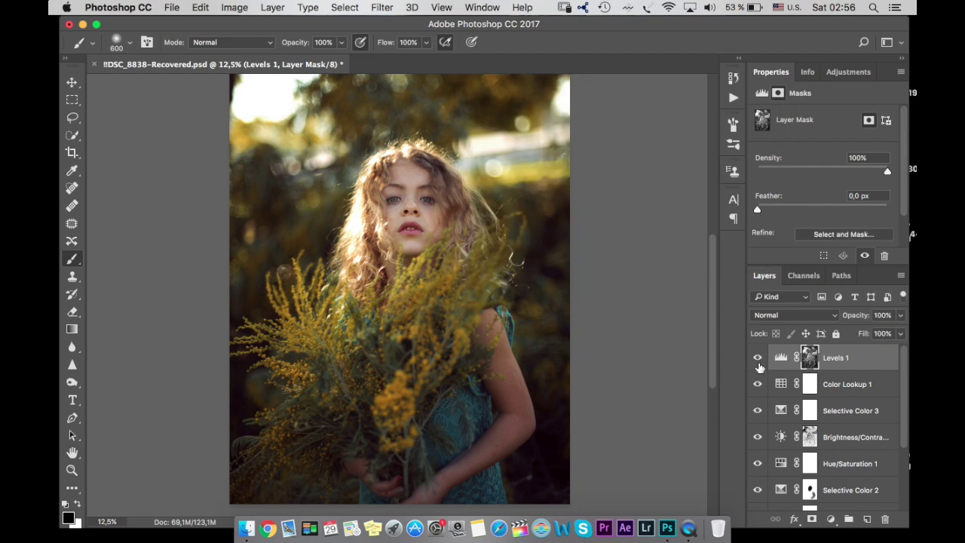
Step: Show Levels 1 again and add a Photo Filter adjustment with a custom cyan colour
{"action": "left_click", "coordinate": [758, 359]}
{"action": "left_click", "coordinate": [848, 73]}
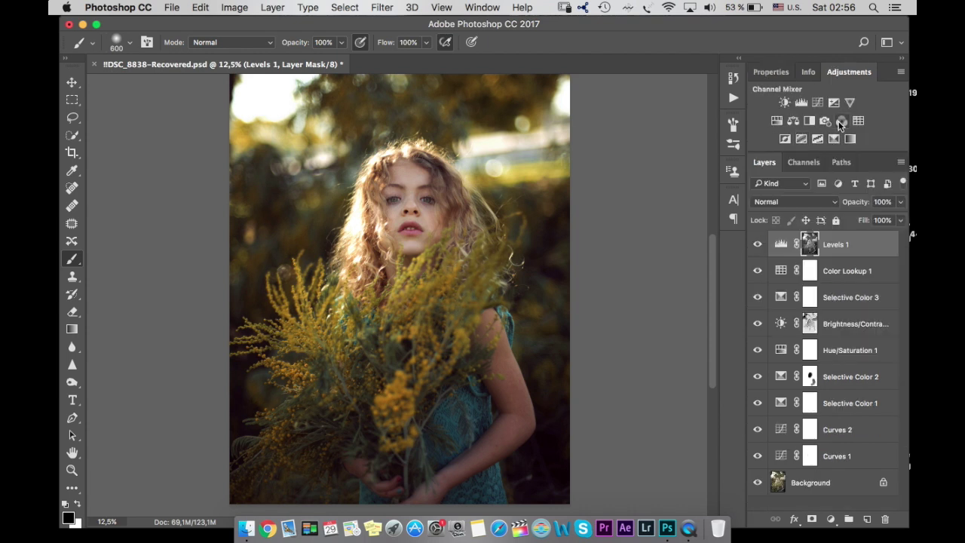
{"action": "left_click", "coordinate": [826, 121]}
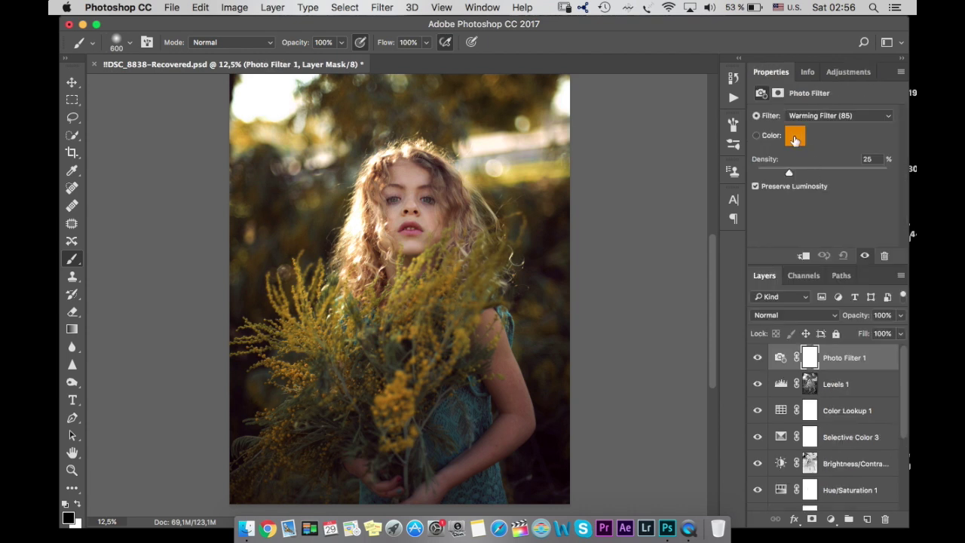
{"action": "left_click", "coordinate": [796, 135]}
{"action": "left_click", "coordinate": [684, 297]}
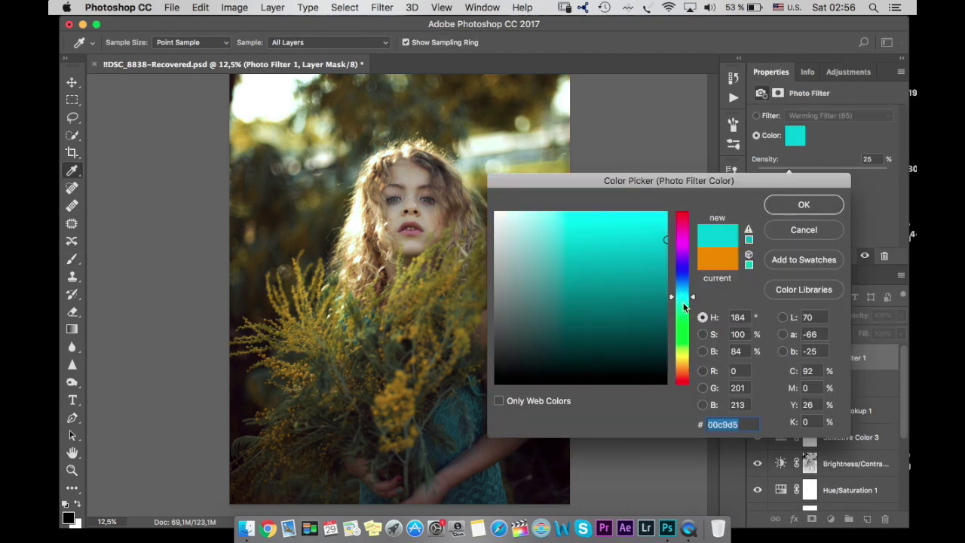
{"action": "left_click_drag", "start_coordinate": [684, 302], "coordinate": [685, 300]}
{"action": "left_click", "coordinate": [814, 208]}
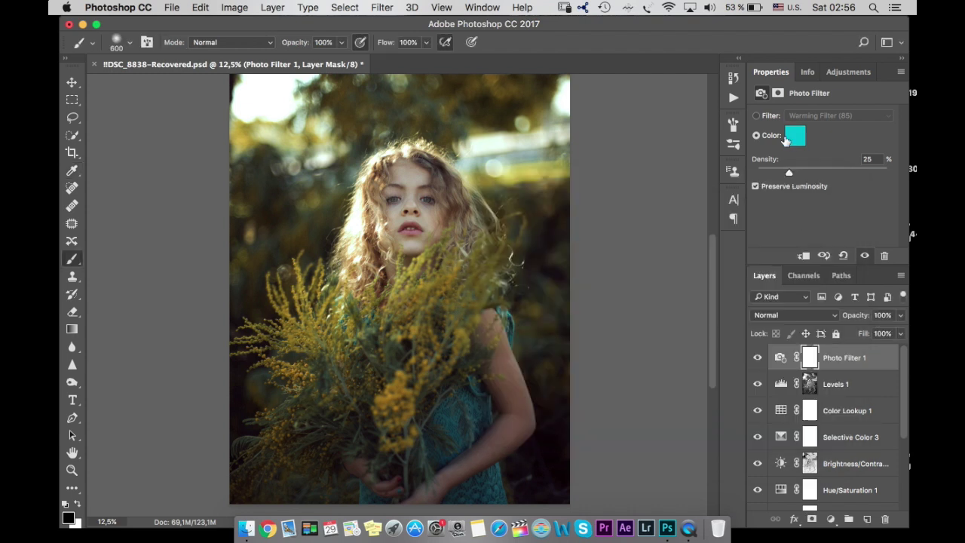
Step: Keep Photo Filter 1 in Normal blend mode and set its opacity to 50%
{"action": "left_click", "coordinate": [804, 316]}
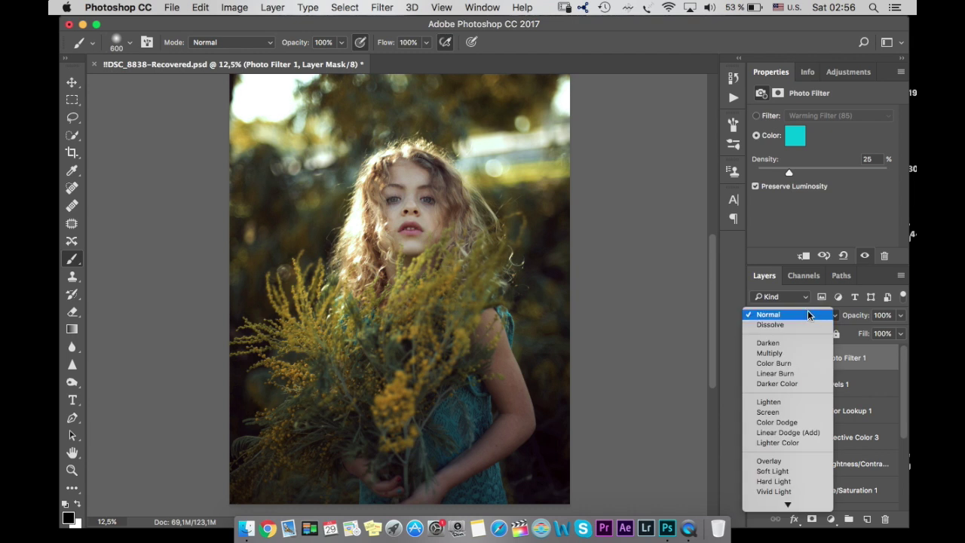
{"action": "left_click", "coordinate": [807, 313]}
{"action": "left_click", "coordinate": [901, 315]}
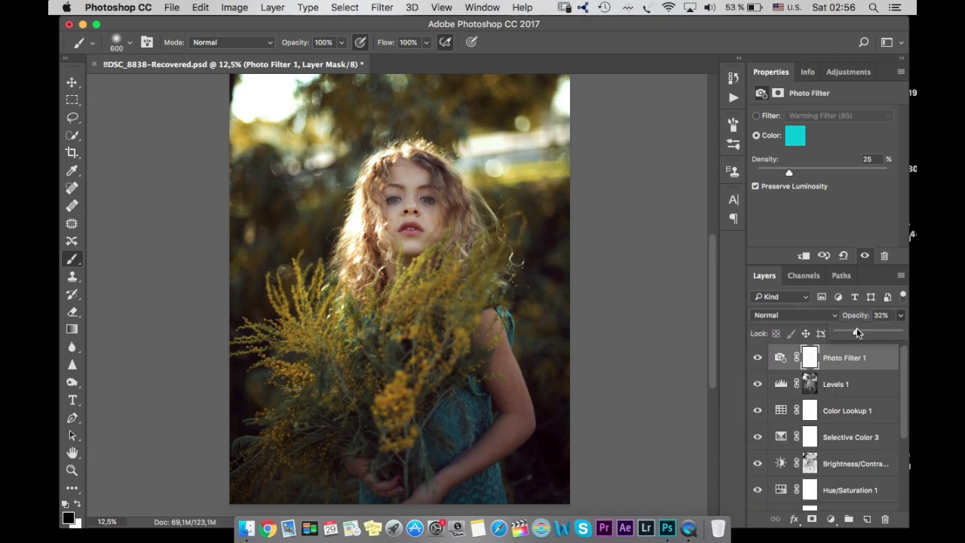
{"action": "left_click_drag", "start_coordinate": [855, 332], "coordinate": [866, 331]}
{"action": "left_click", "coordinate": [809, 357]}
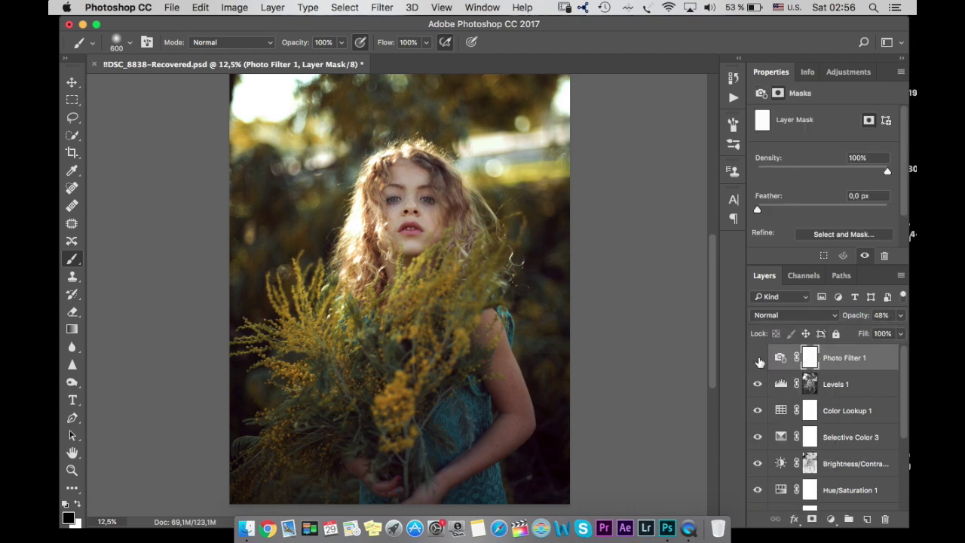
{"action": "left_click", "coordinate": [901, 316]}
{"action": "left_click_drag", "start_coordinate": [869, 334], "coordinate": [866, 334]}
{"action": "left_click", "coordinate": [807, 363]}
{"action": "left_click", "coordinate": [232, 7]}
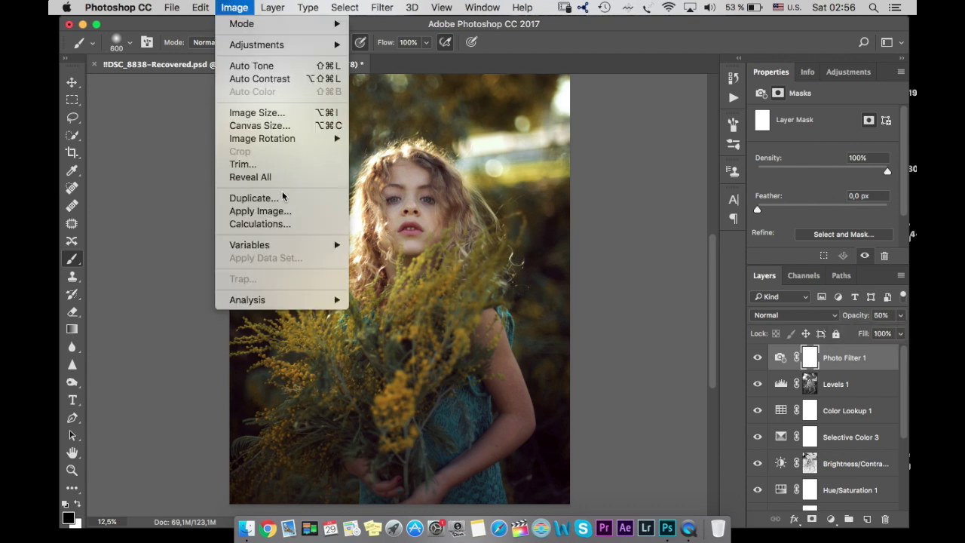
Step: Apply the Background image into the Photo Filter 1 mask and make the layer visible
{"action": "left_click", "coordinate": [280, 211]}
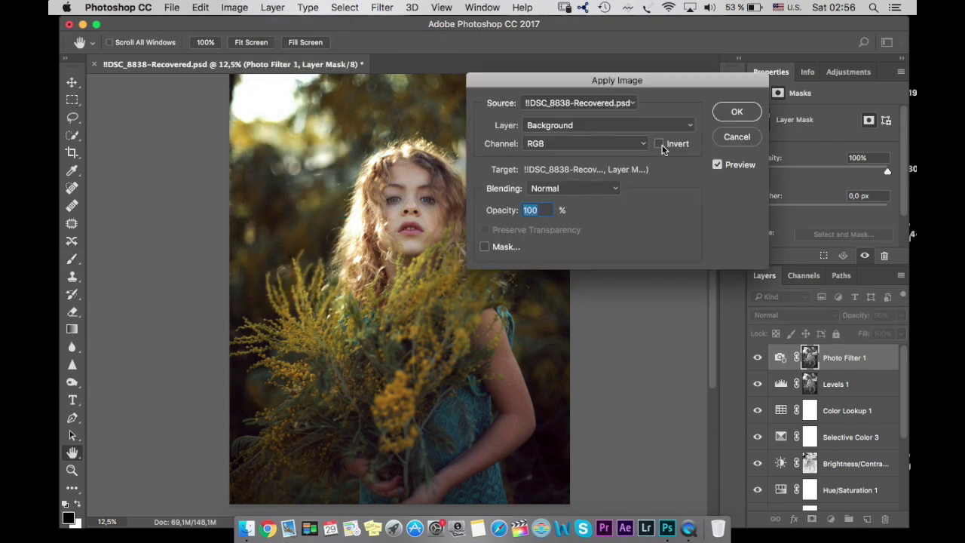
{"action": "left_click", "coordinate": [736, 113]}
{"action": "left_click", "coordinate": [759, 359]}
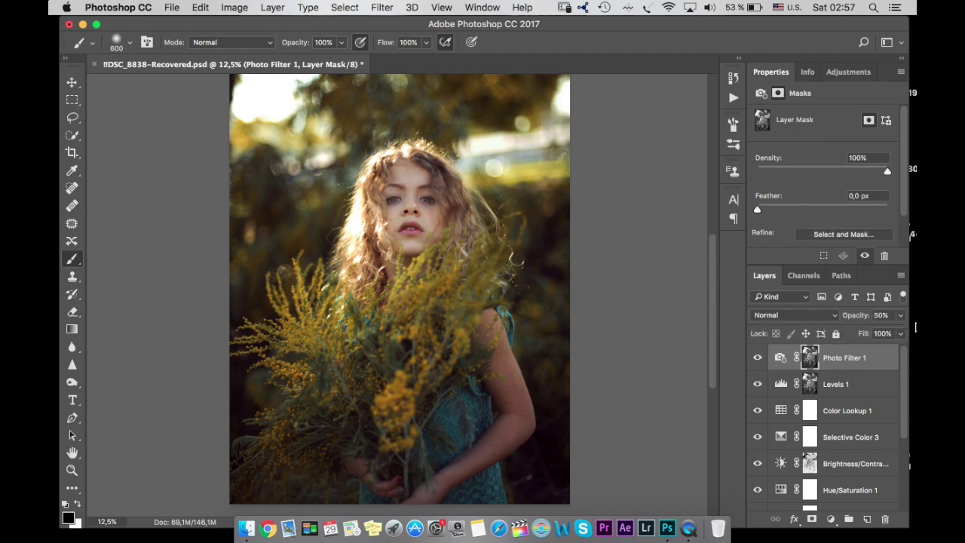
Step: Raise Photo Filter 1's opacity to 100%, comparing on and off, then zoom out
{"action": "left_click", "coordinate": [903, 317]}
{"action": "left_click_drag", "start_coordinate": [877, 333], "coordinate": [881, 333]}
{"action": "left_click", "coordinate": [758, 362]}
{"action": "left_click", "coordinate": [758, 362]}
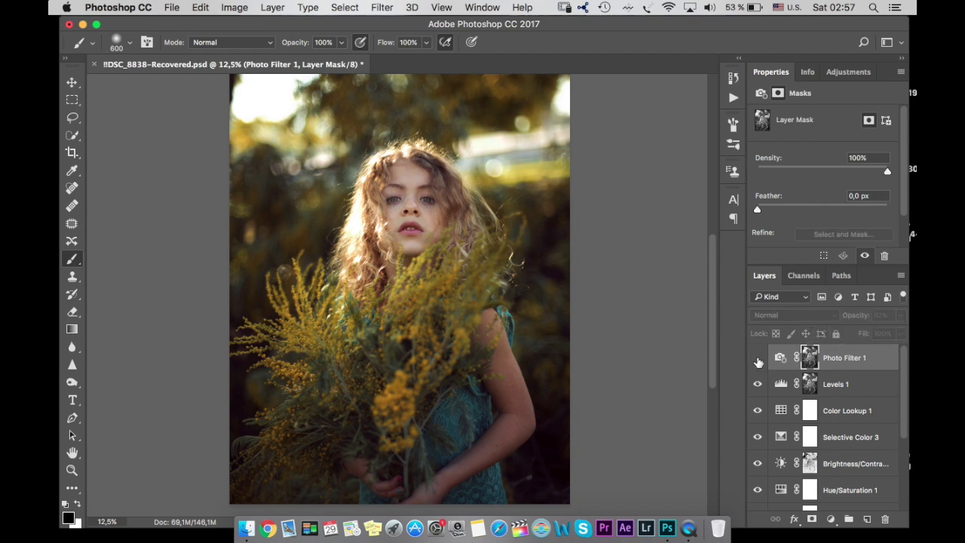
{"action": "left_click", "coordinate": [758, 363]}
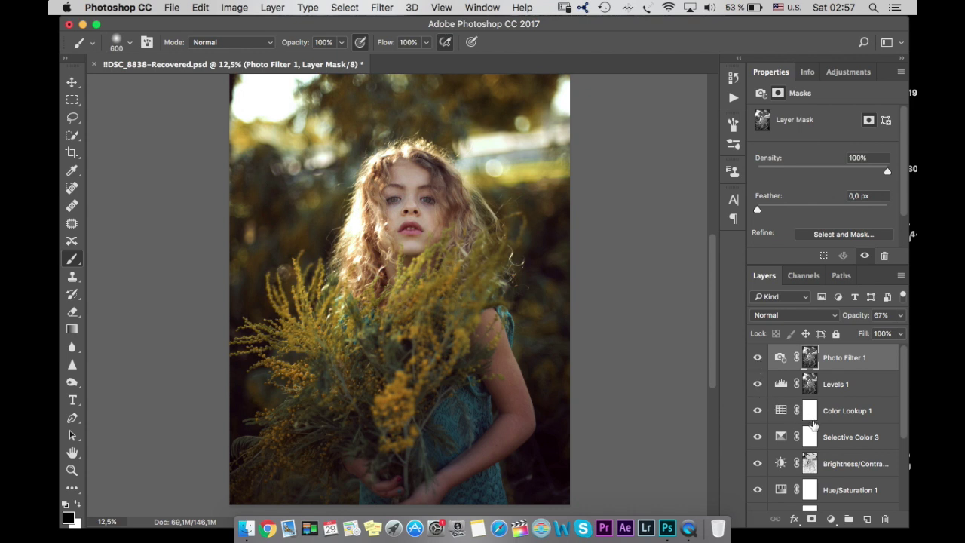
{"action": "left_click", "coordinate": [904, 318]}
{"action": "left_click_drag", "start_coordinate": [877, 332], "coordinate": [914, 332]}
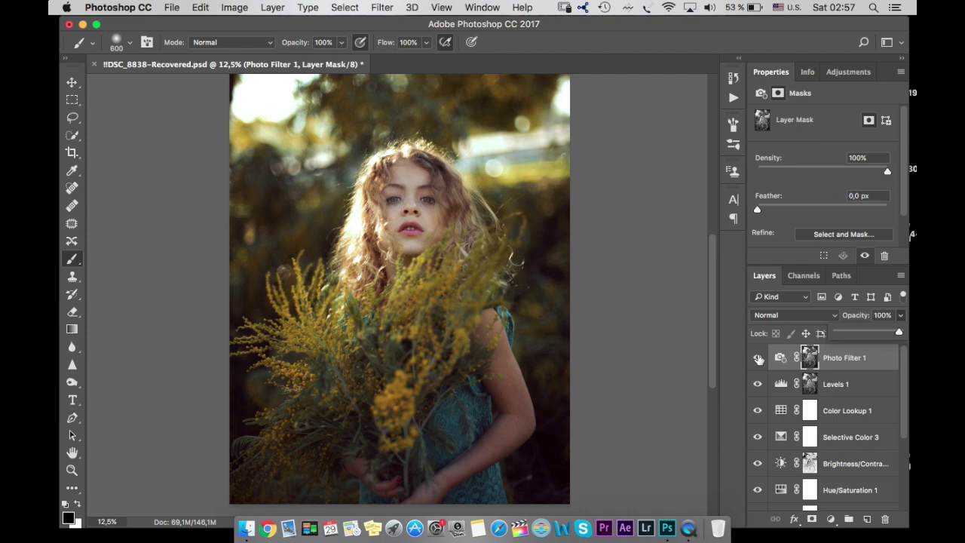
{"action": "left_click", "coordinate": [807, 346]}
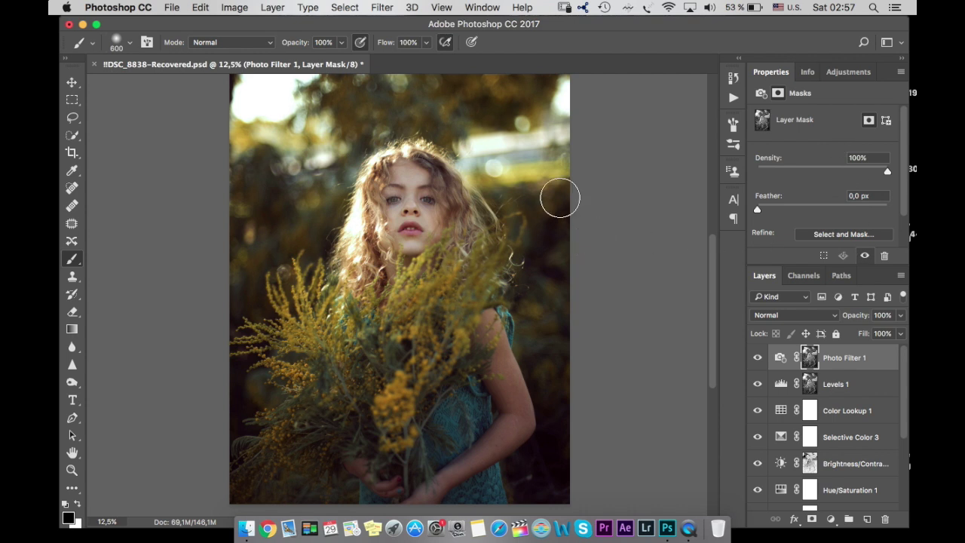
{"action": "key", "text": "super+minus"}
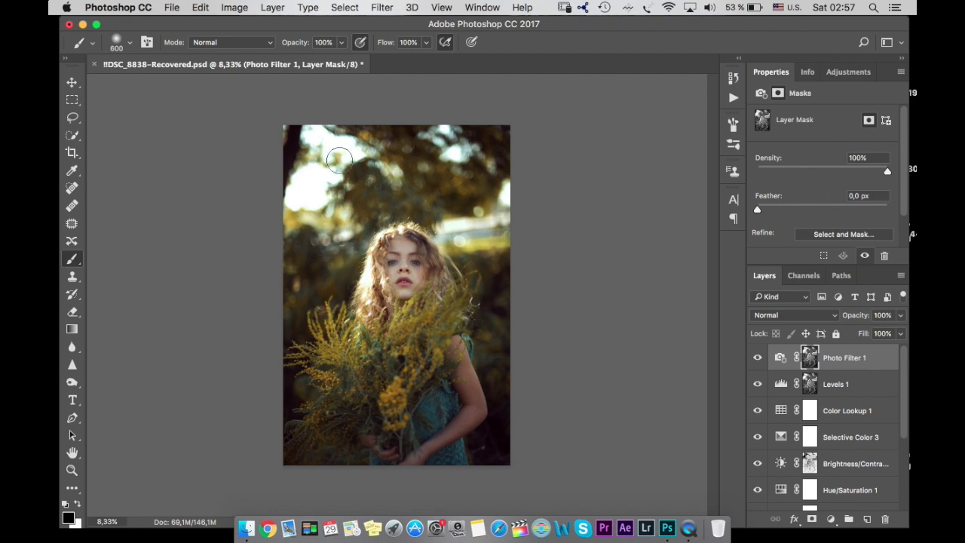
Step: Add a Gradient Fill layer whose first colour stop is yellow ffda2e
{"action": "left_click", "coordinate": [830, 521]}
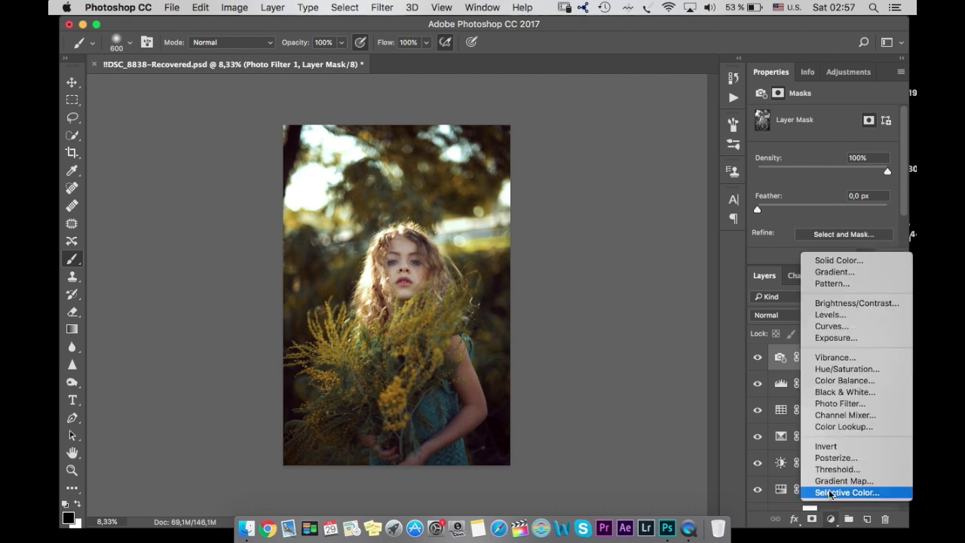
{"action": "left_click", "coordinate": [822, 272]}
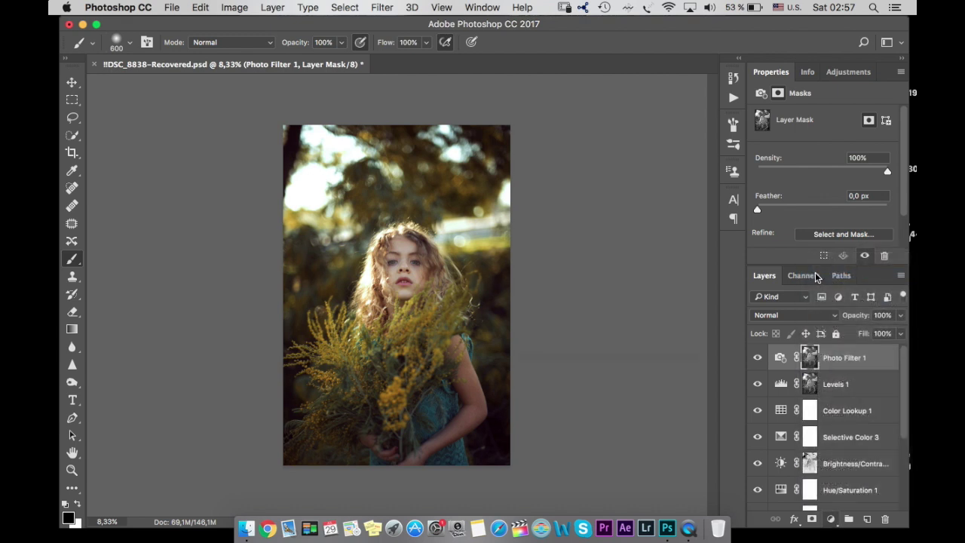
{"action": "left_click", "coordinate": [562, 172]}
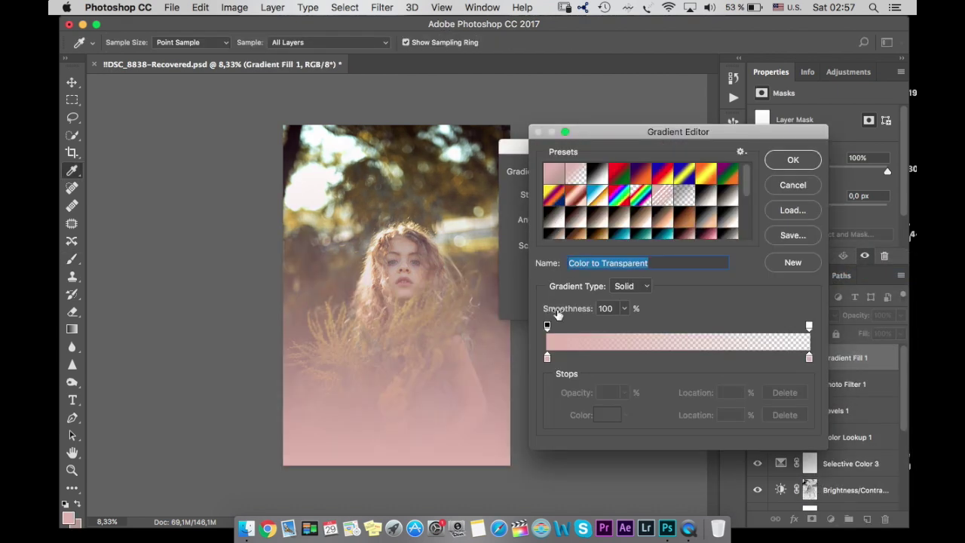
{"action": "left_click", "coordinate": [548, 357]}
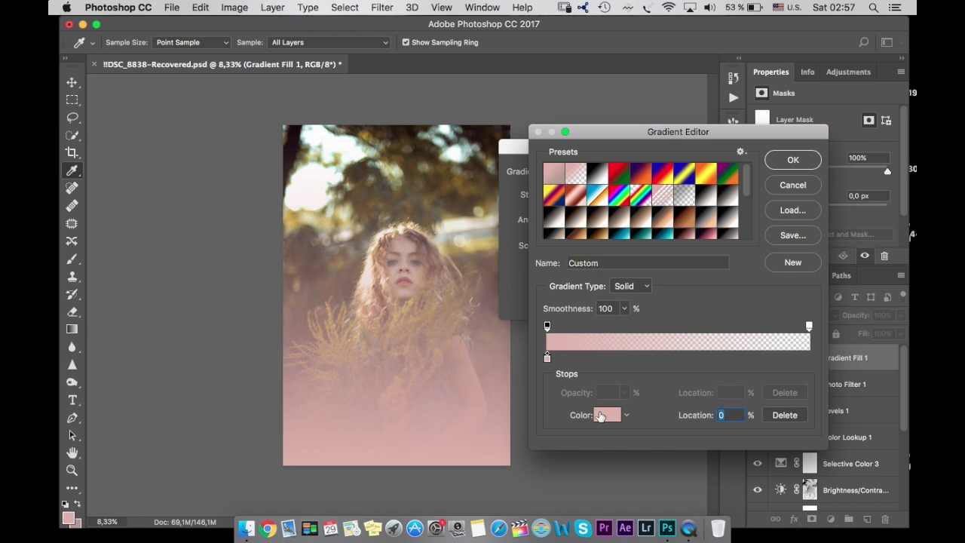
{"action": "left_click", "coordinate": [603, 416]}
{"action": "left_click", "coordinate": [681, 362]}
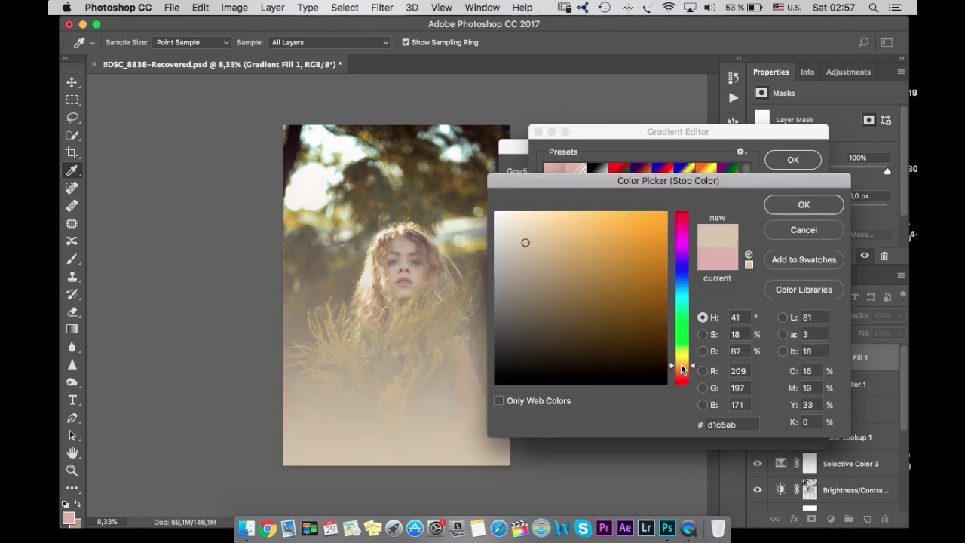
{"action": "left_click", "coordinate": [654, 211]}
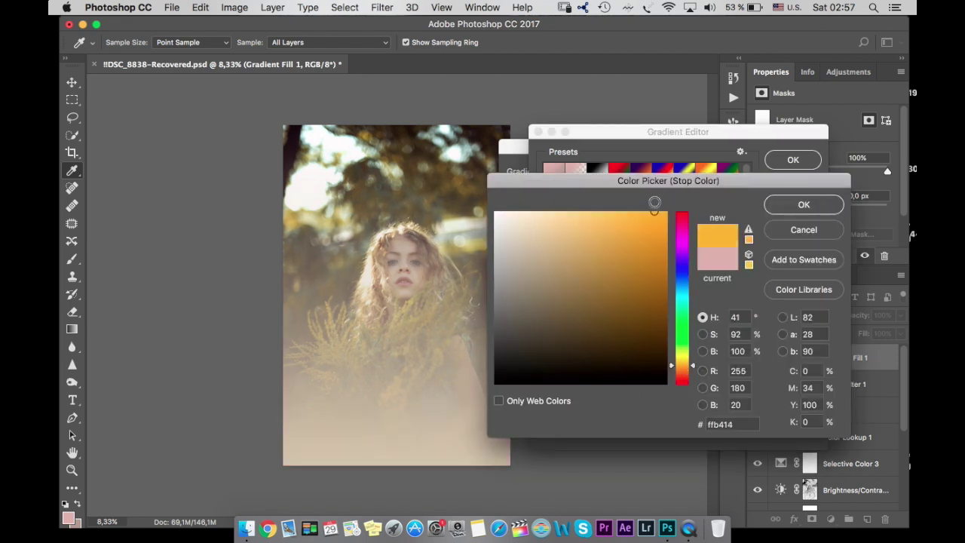
{"action": "left_click", "coordinate": [684, 364]}
{"action": "left_click", "coordinate": [683, 361]}
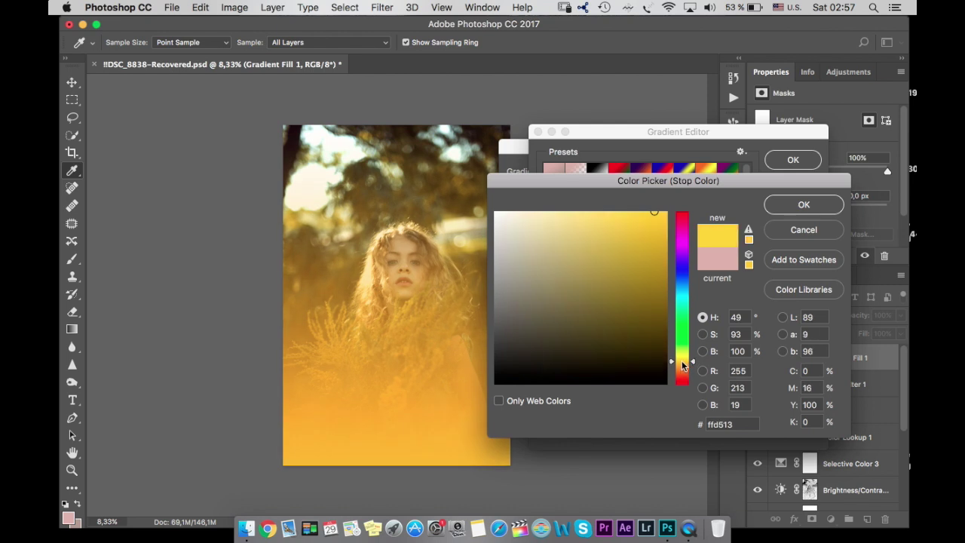
{"action": "left_click", "coordinate": [636, 212]}
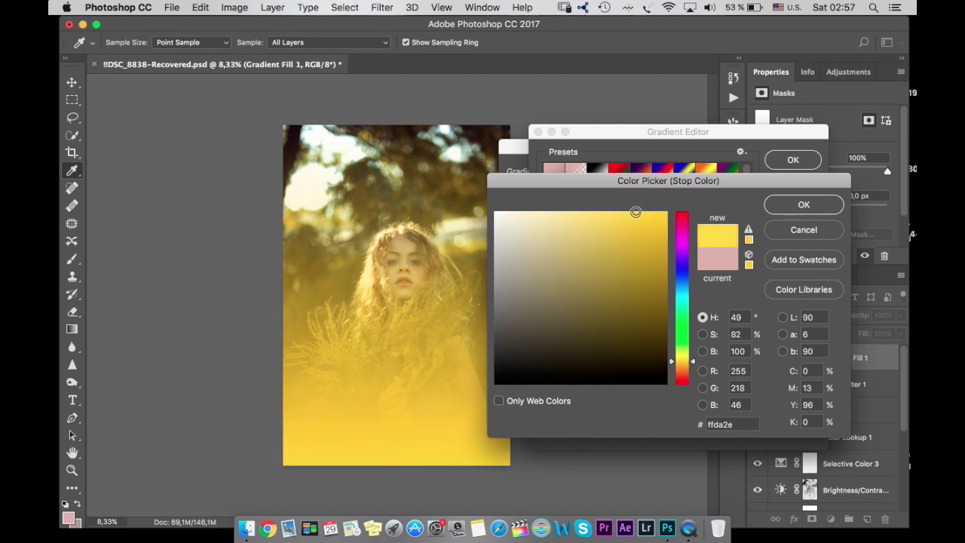
{"action": "left_click", "coordinate": [788, 204]}
{"action": "left_click", "coordinate": [793, 161]}
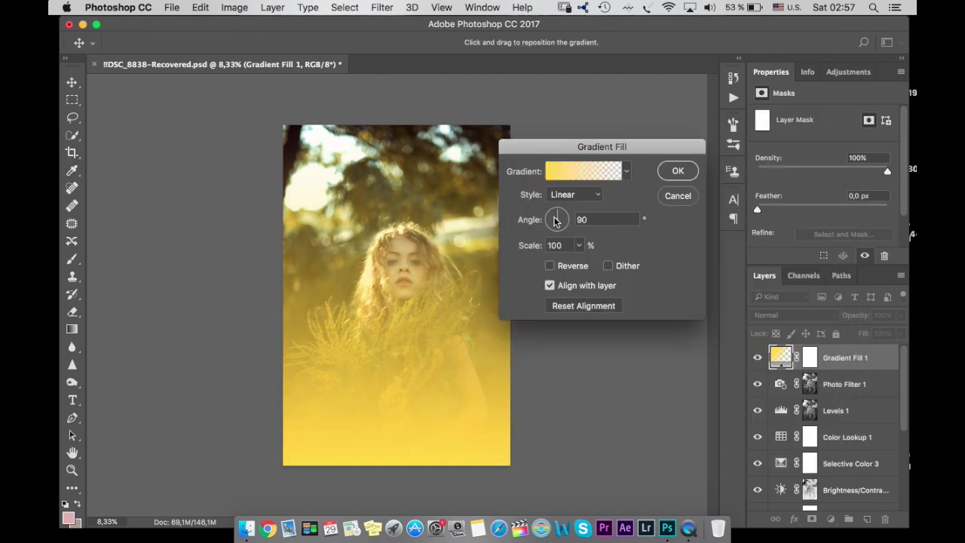
Step: Make the gradient Diamond style at -43,03° and 89% scale, centred on the upper-left corner
{"action": "left_click", "coordinate": [566, 225]}
{"action": "left_click", "coordinate": [567, 226]}
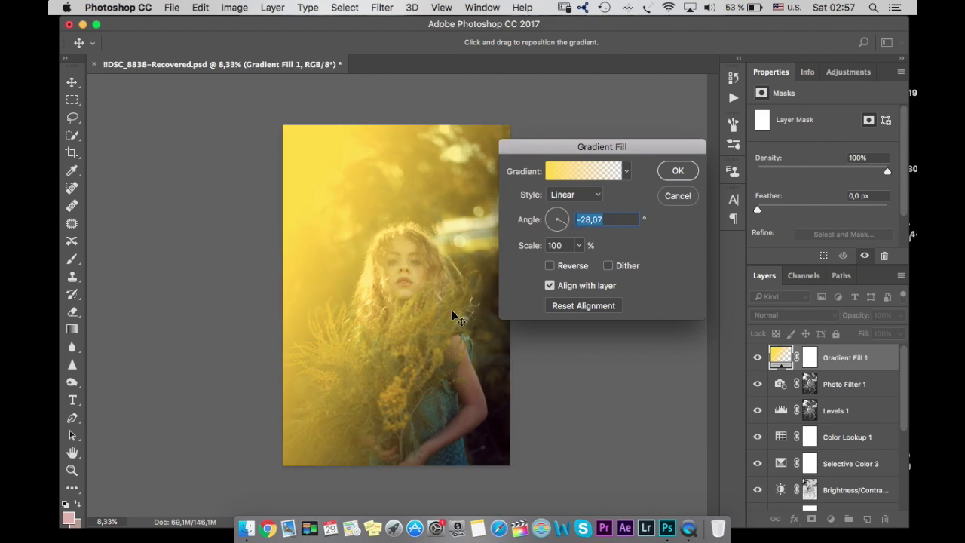
{"action": "left_click_drag", "start_coordinate": [456, 318], "coordinate": [337, 204]}
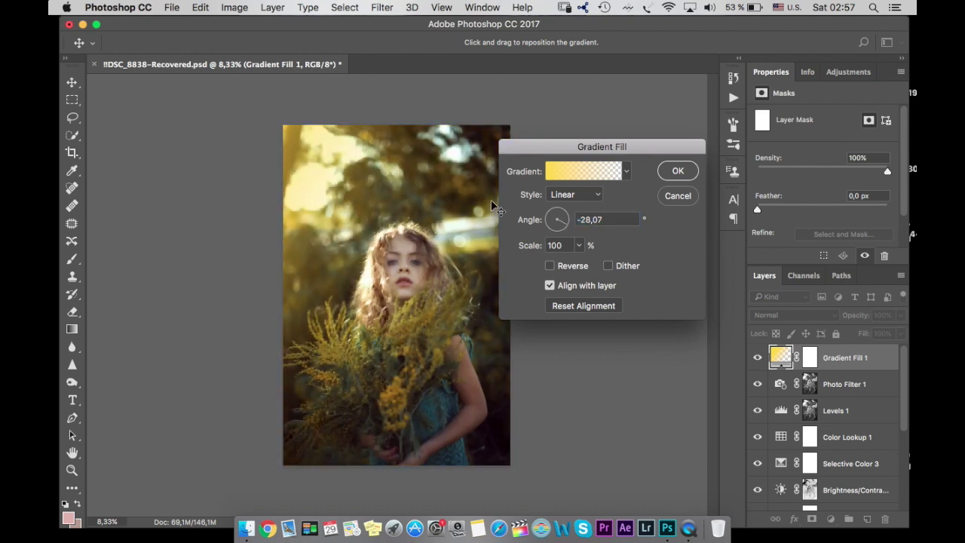
{"action": "left_click", "coordinate": [571, 233]}
{"action": "left_click_drag", "start_coordinate": [360, 201], "coordinate": [393, 184]}
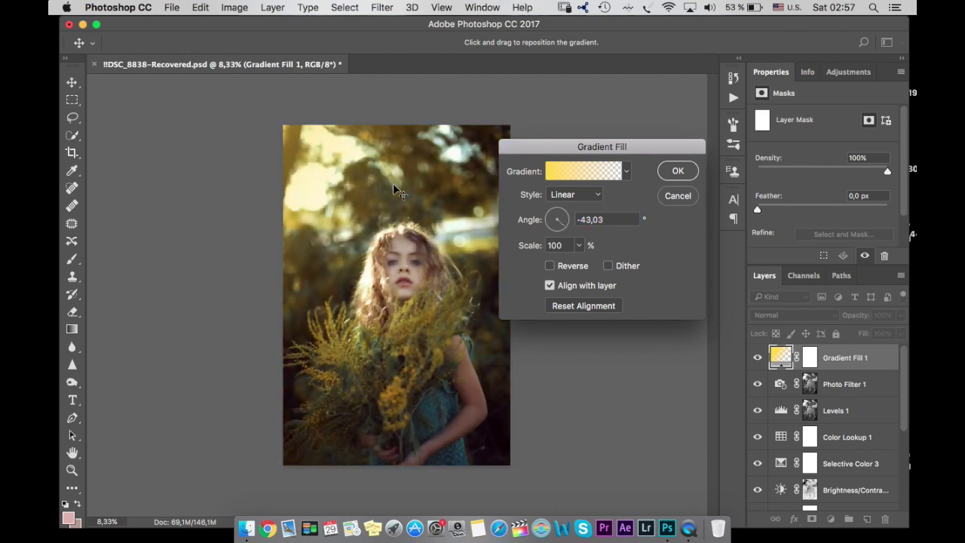
{"action": "left_click", "coordinate": [583, 197]}
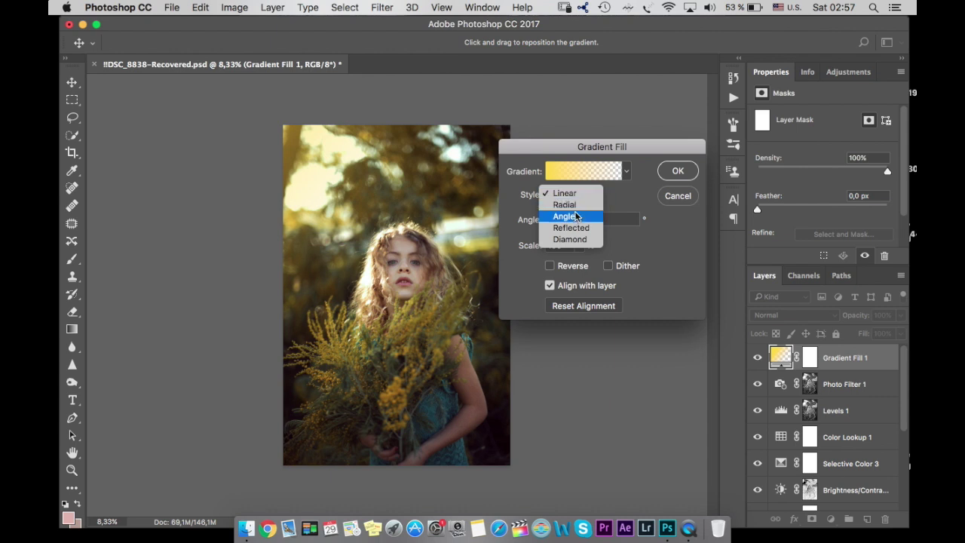
{"action": "left_click", "coordinate": [570, 239]}
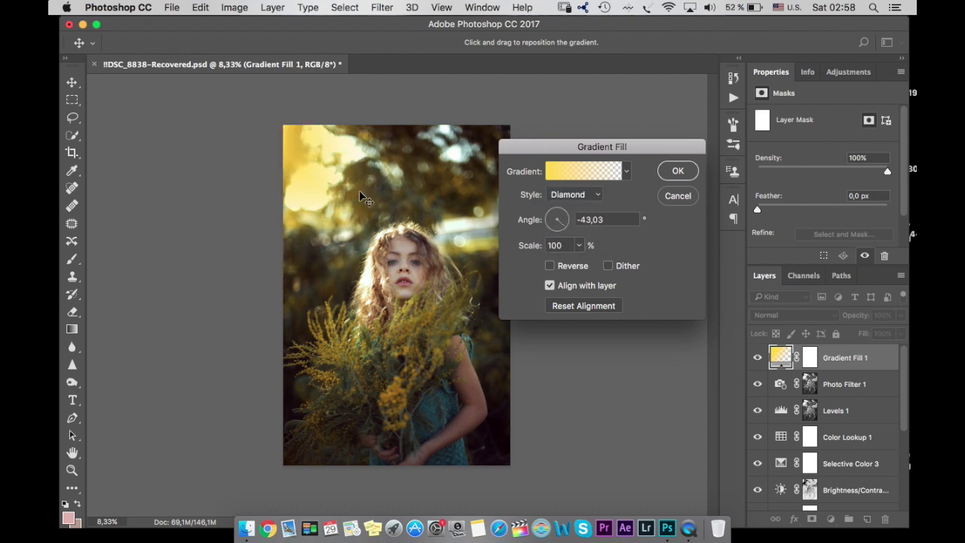
{"action": "left_click_drag", "start_coordinate": [360, 193], "coordinate": [333, 166]}
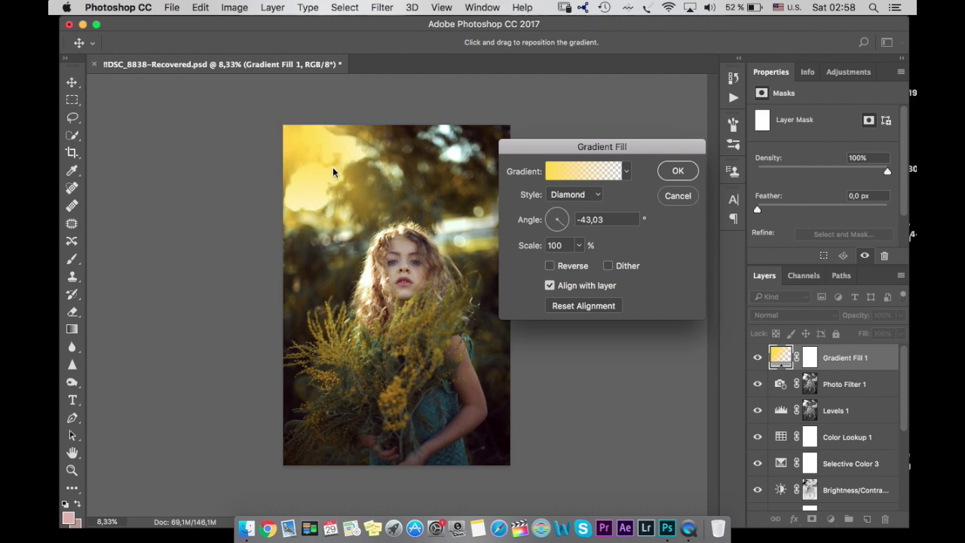
{"action": "left_click", "coordinate": [579, 246]}
{"action": "mouse_move", "coordinate": [580, 262]}
{"action": "left_mouse_down"}
{"action": "mouse_move", "coordinate": [591, 262]}
{"action": "mouse_move", "coordinate": [577, 261]}
{"action": "left_mouse_up"}
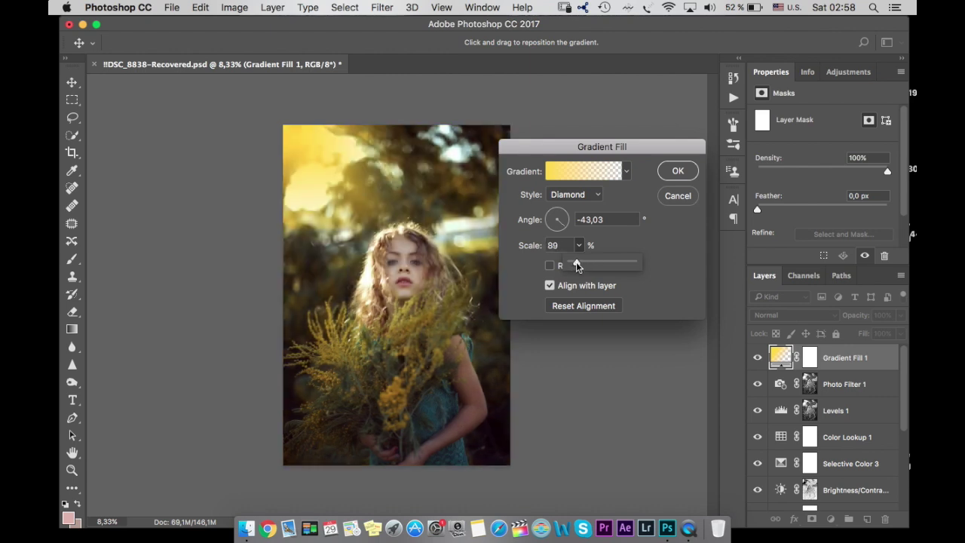
{"action": "mouse_move", "coordinate": [348, 159]}
{"action": "left_mouse_down"}
{"action": "mouse_move", "coordinate": [361, 164]}
{"action": "mouse_move", "coordinate": [345, 160]}
{"action": "left_mouse_up"}
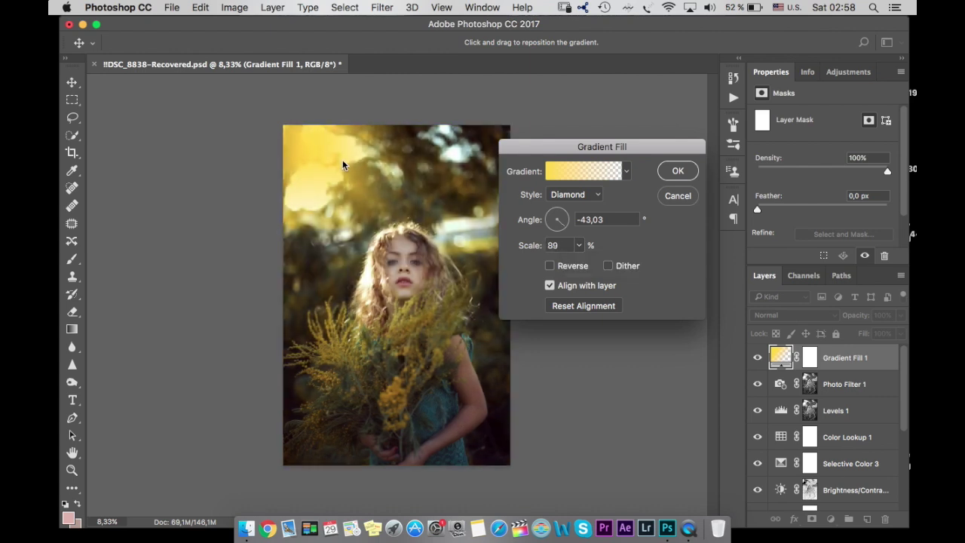
{"action": "left_click", "coordinate": [678, 172]}
Step: Blend Gradient Fill 1 in Overlay mode and lower its opacity to 54%
{"action": "left_click", "coordinate": [815, 315]}
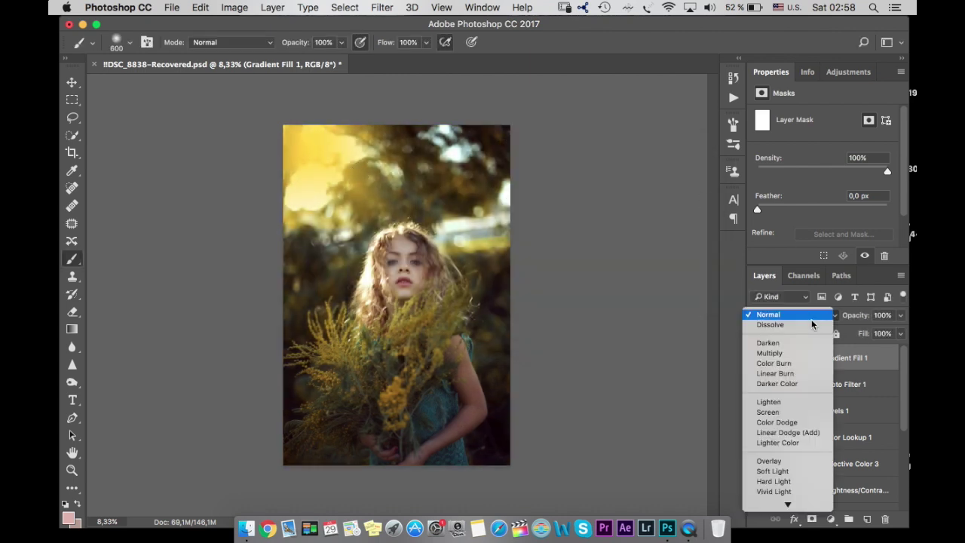
{"action": "left_click", "coordinate": [784, 462]}
{"action": "left_click", "coordinate": [758, 358]}
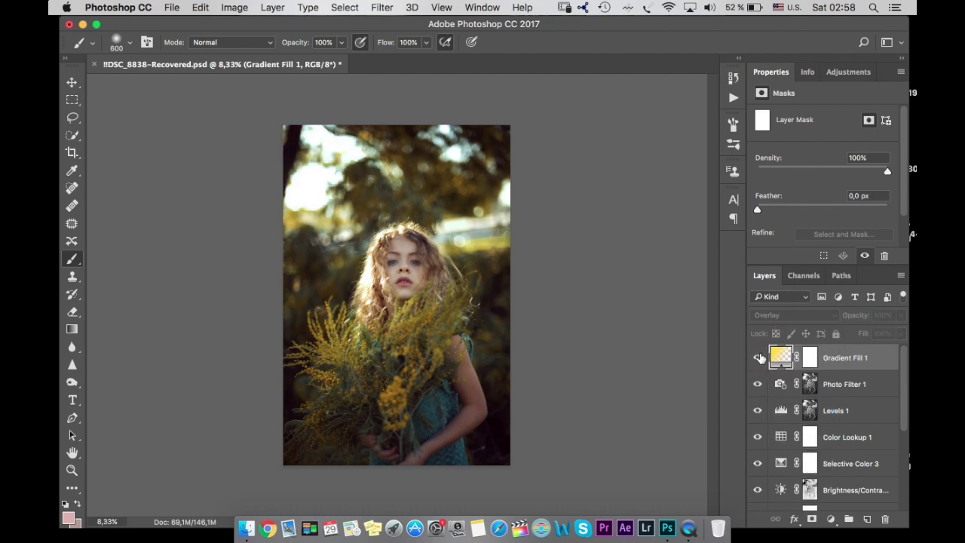
{"action": "left_click", "coordinate": [758, 357]}
{"action": "left_click", "coordinate": [900, 315]}
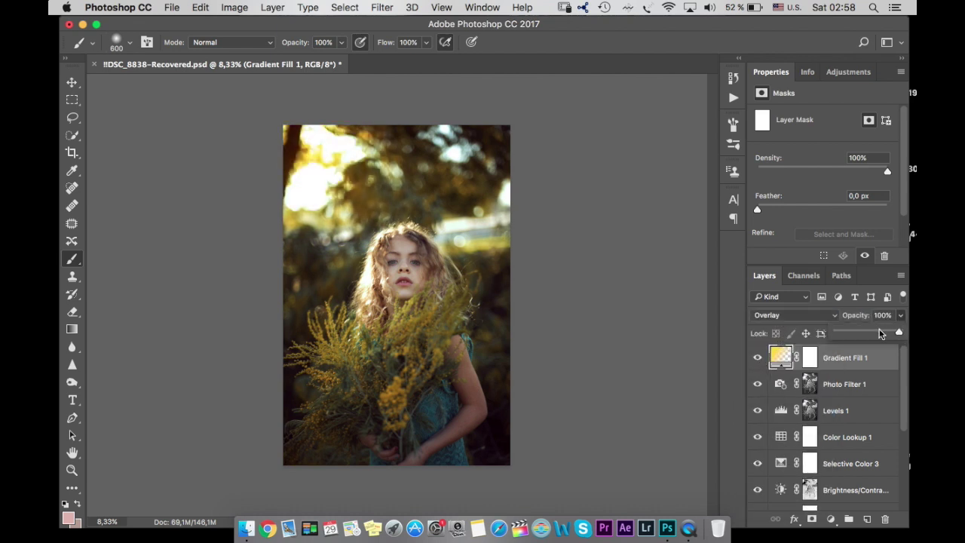
{"action": "left_click_drag", "start_coordinate": [903, 332], "coordinate": [872, 332]}
{"action": "left_click", "coordinate": [758, 358]}
{"action": "left_click", "coordinate": [758, 357]}
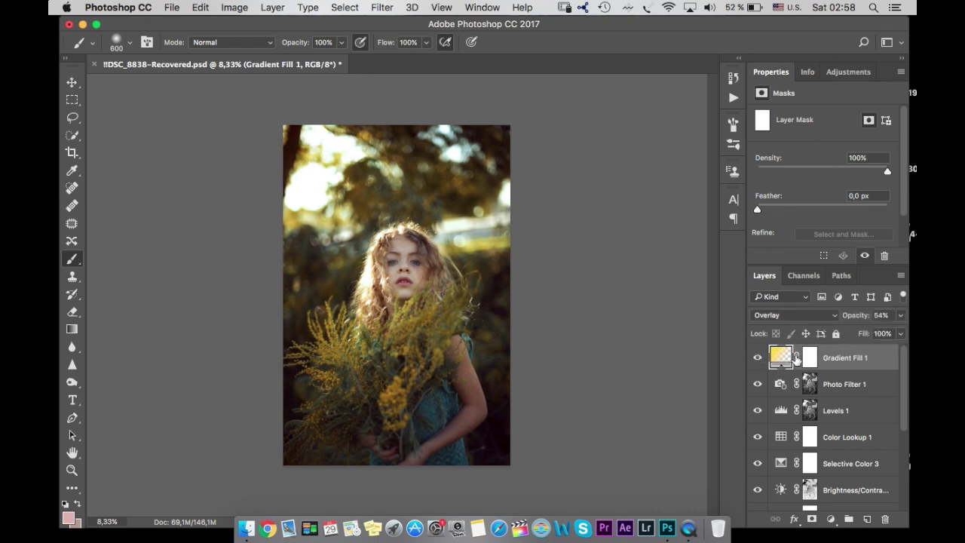
{"action": "left_click", "coordinate": [849, 72]}
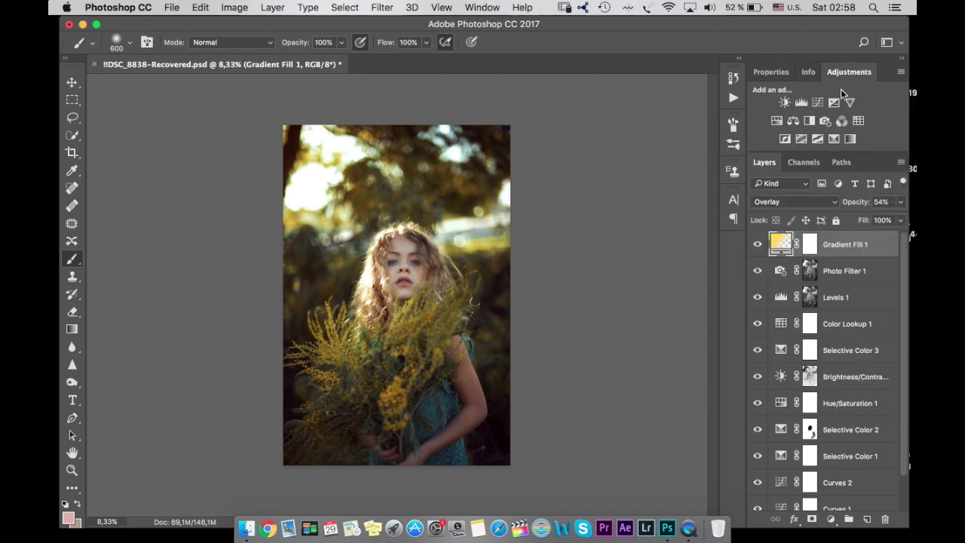
Step: Add Selective Color with Yellows set to Cyan -7% and Yellow +19%, comparing on and off
{"action": "left_click", "coordinate": [834, 140]}
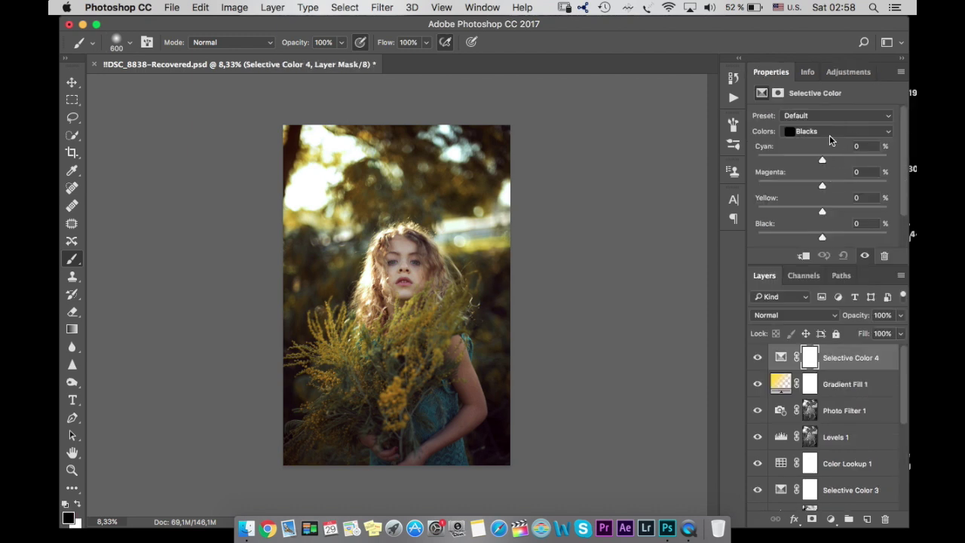
{"action": "left_click", "coordinate": [829, 135]}
{"action": "left_click", "coordinate": [825, 59]}
{"action": "left_click_drag", "start_coordinate": [823, 162], "coordinate": [821, 166]}
{"action": "left_click_drag", "start_coordinate": [822, 212], "coordinate": [834, 212]}
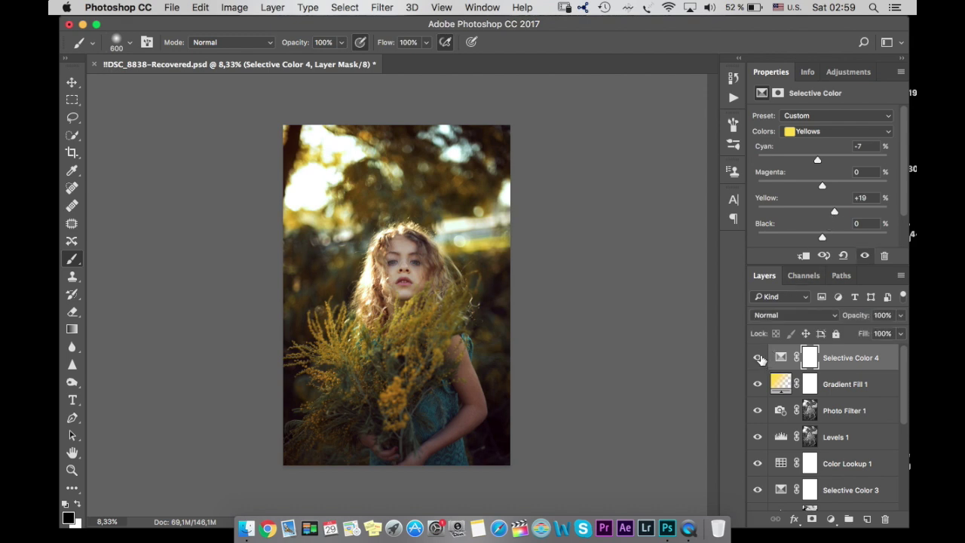
{"action": "left_click", "coordinate": [759, 358]}
{"action": "left_click", "coordinate": [759, 358]}
{"action": "left_click_drag", "start_coordinate": [905, 369], "coordinate": [897, 470]}
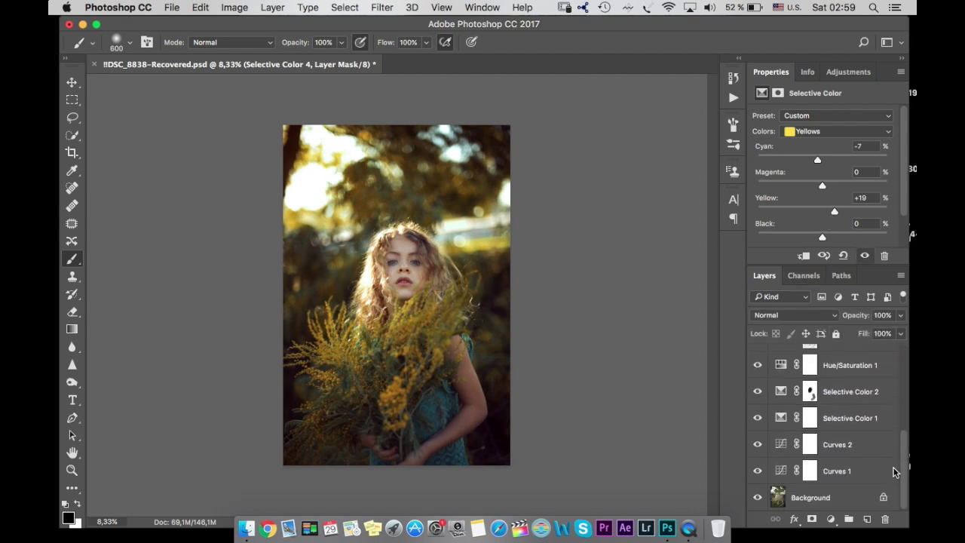
Step: Group every layer above Background into Group 1, then toggle its visibility to compare
{"action": "left_click", "coordinate": [851, 472], "text": "shift"}
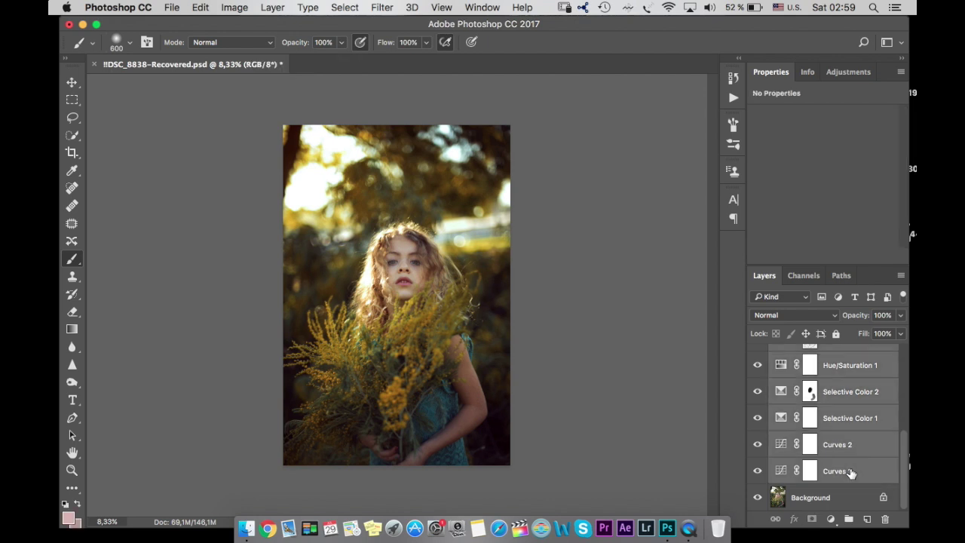
{"action": "left_click_drag", "start_coordinate": [837, 464], "coordinate": [849, 520]}
{"action": "left_click", "coordinate": [758, 353]}
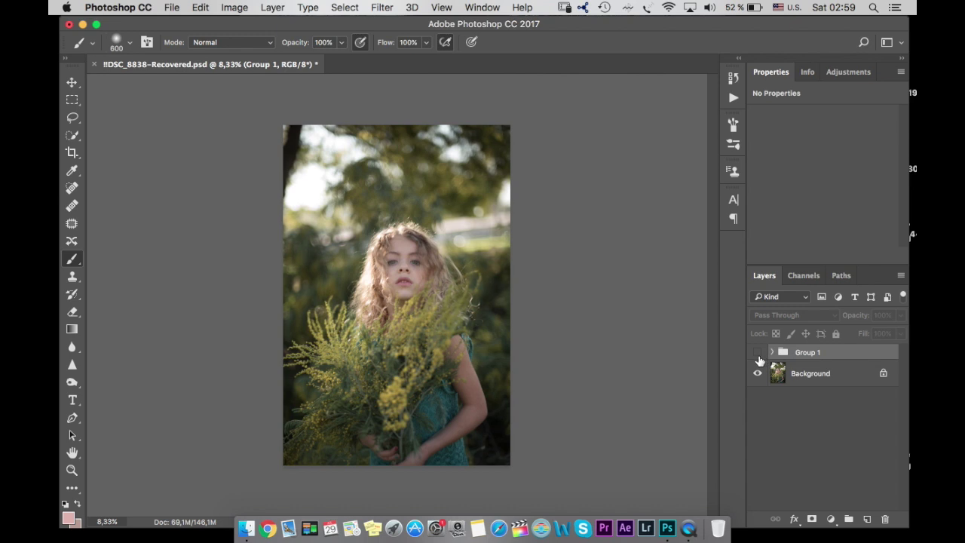
{"action": "left_click", "coordinate": [758, 354]}
{"action": "left_click", "coordinate": [758, 353]}
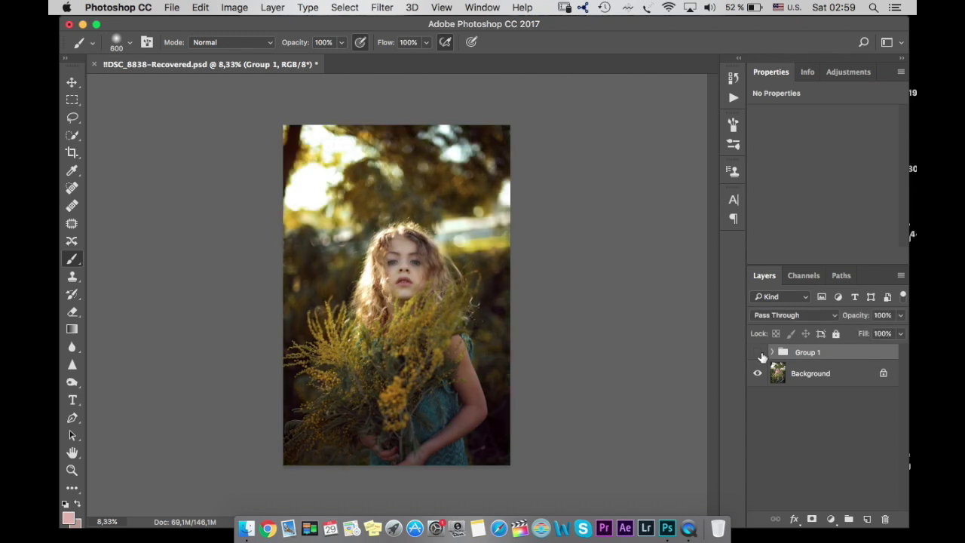
{"action": "left_click", "coordinate": [758, 354]}
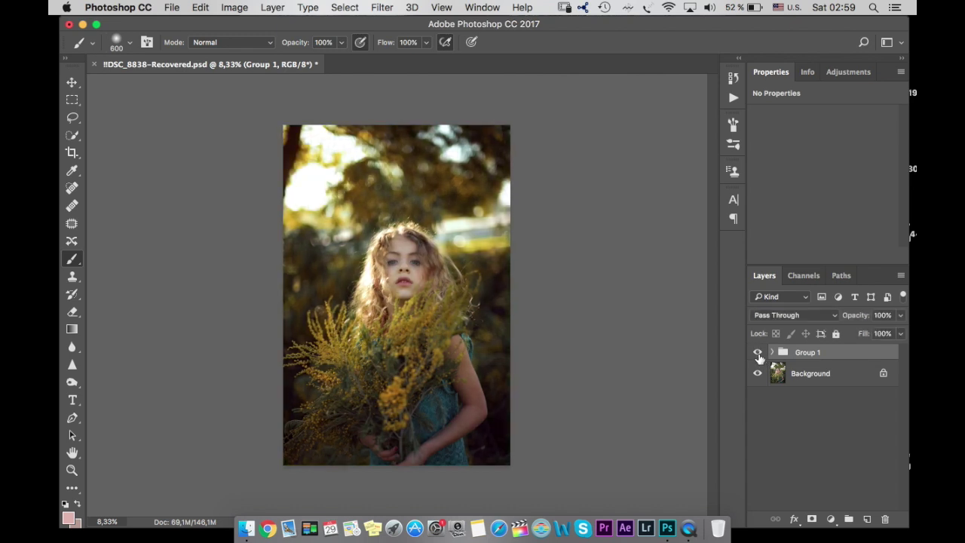